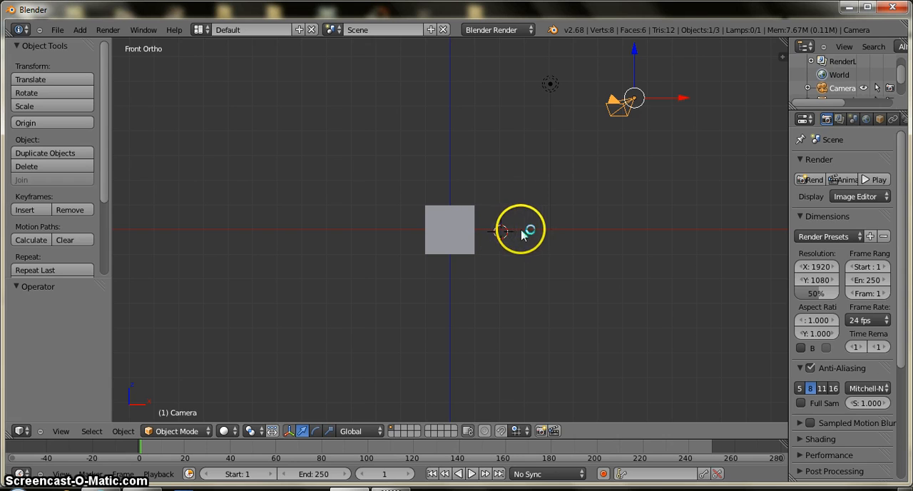
Step: Add a UV sphere to the right of the cube and an icosphere to its left
{"action": "left_click", "coordinate": [81, 30]}
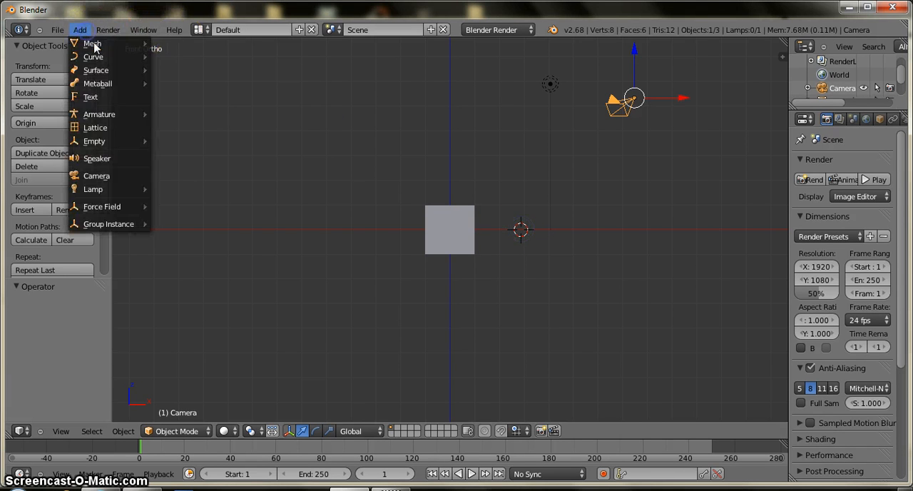
{"action": "mouse_move", "coordinate": [138, 44]}
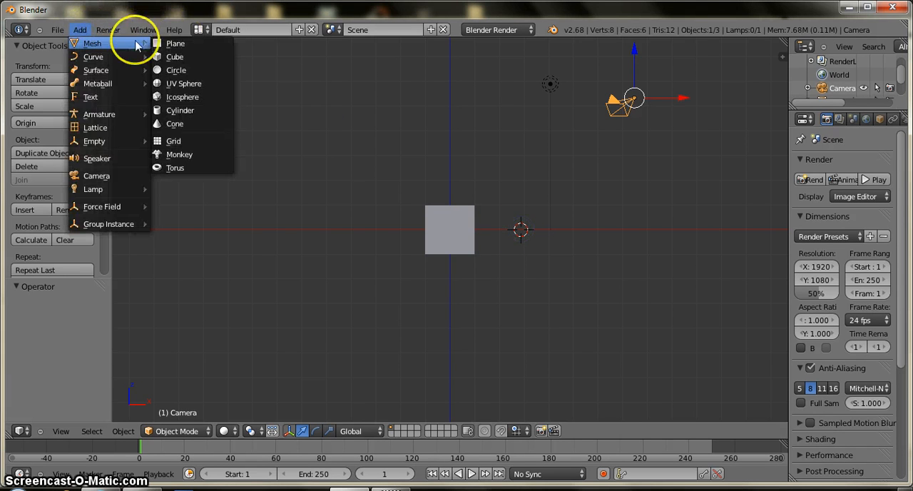
{"action": "left_click", "coordinate": [175, 86]}
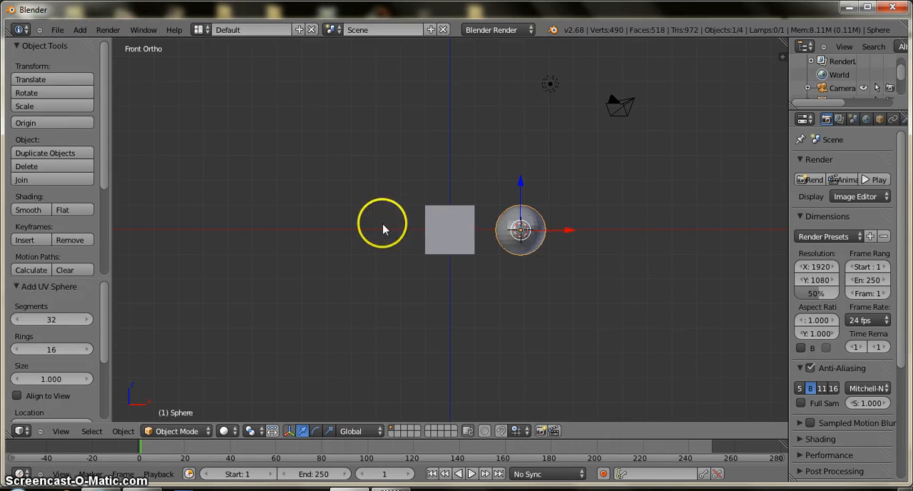
{"action": "left_click", "coordinate": [80, 30]}
{"action": "mouse_move", "coordinate": [111, 46]}
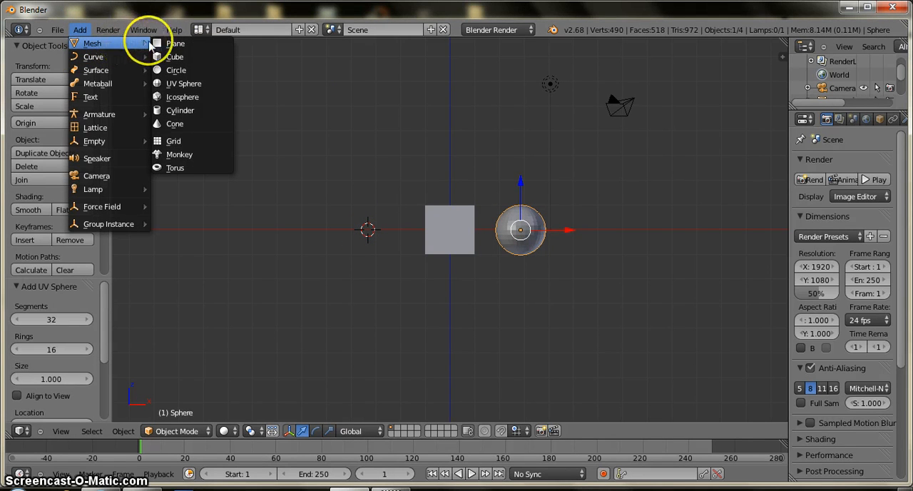
{"action": "left_click", "coordinate": [187, 97]}
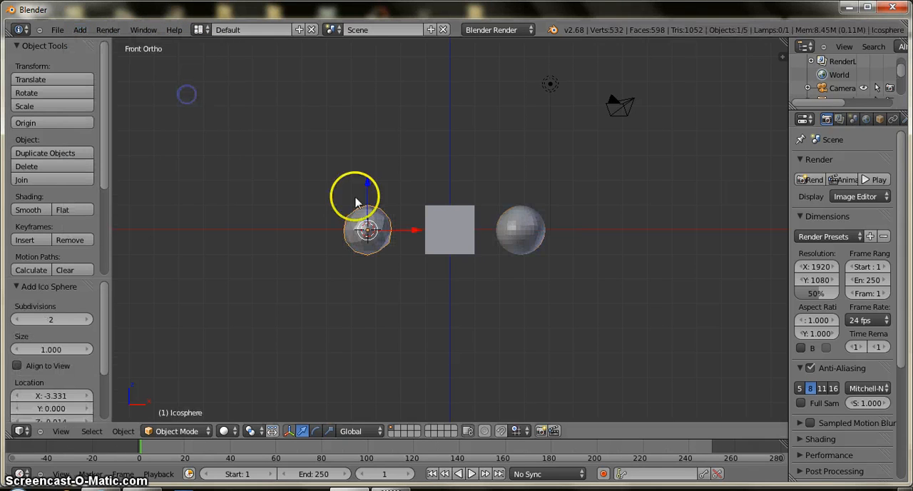
Step: Add a cylinder to the left of the icosphere and a monkey head to the left of the cylinder
{"action": "left_click", "coordinate": [300, 228]}
{"action": "left_click", "coordinate": [79, 29]}
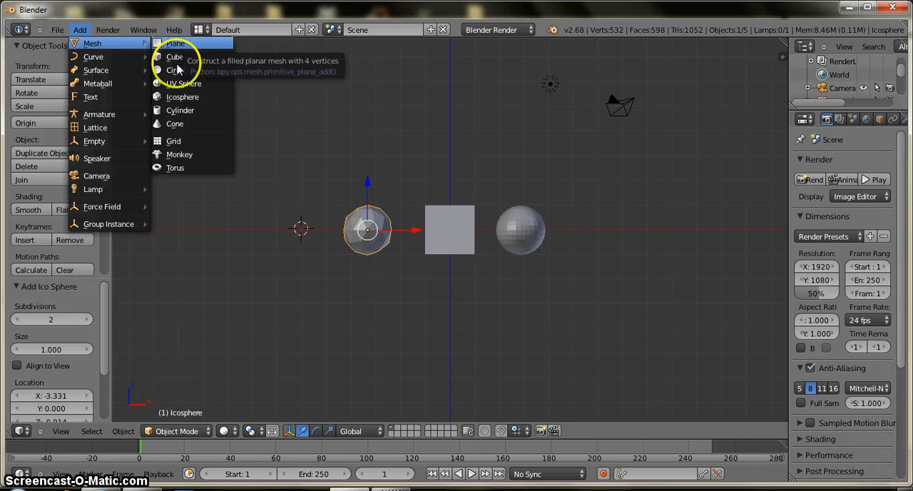
{"action": "left_click", "coordinate": [178, 111]}
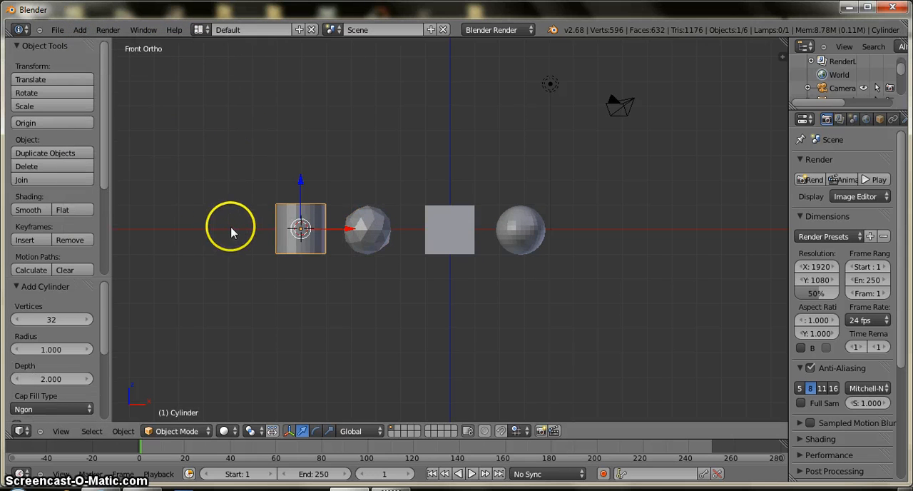
{"action": "left_click", "coordinate": [80, 30]}
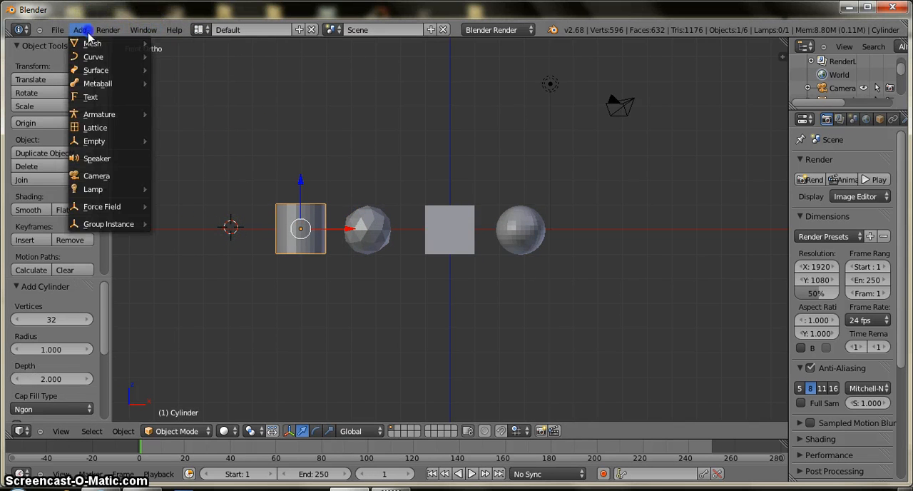
{"action": "mouse_move", "coordinate": [92, 43]}
{"action": "left_click", "coordinate": [178, 154]}
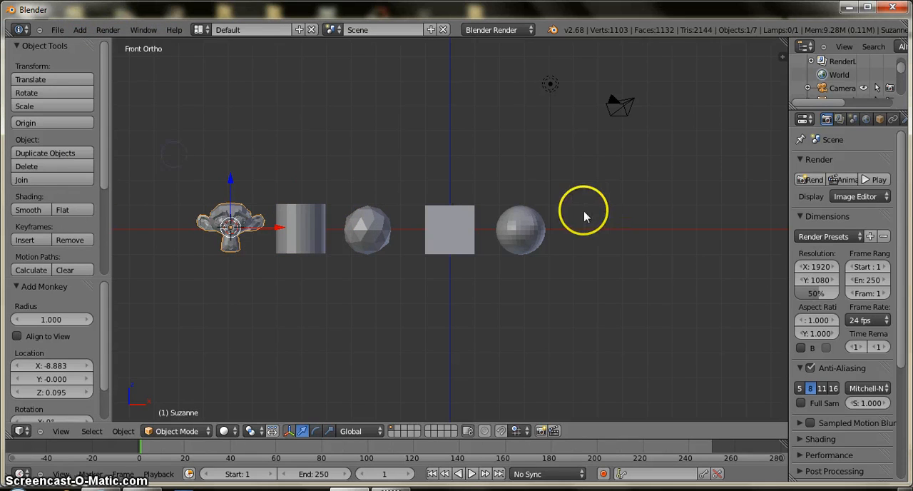
Step: Add a torus to the right of the UV sphere and move it about 0.352 along X
{"action": "left_click", "coordinate": [80, 30]}
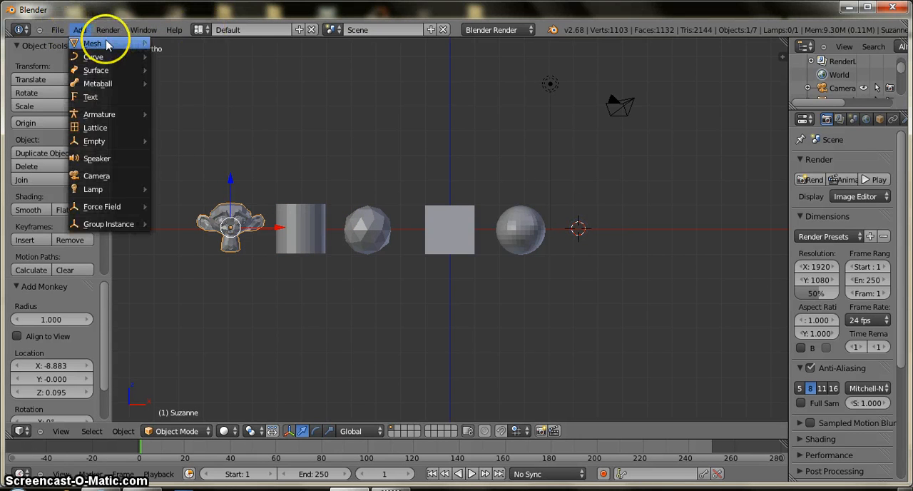
{"action": "left_click", "coordinate": [177, 168]}
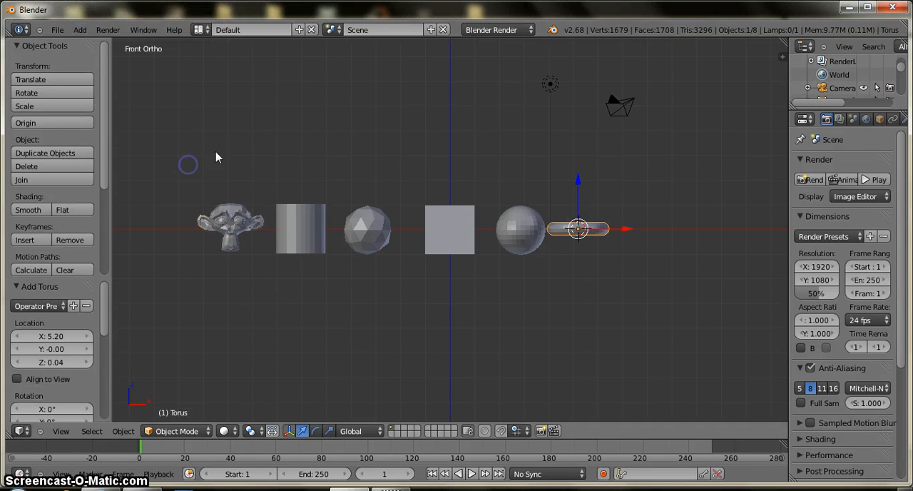
{"action": "left_click_drag", "start_coordinate": [625, 233], "coordinate": [634, 233]}
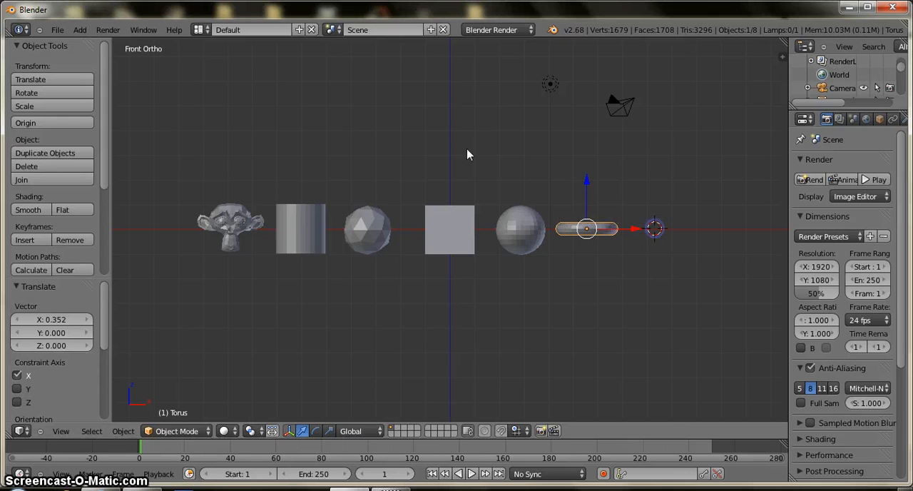
Step: Examine the row of primitives in 3D from several angles
{"action": "left_click", "coordinate": [80, 30]}
{"action": "mouse_move", "coordinate": [101, 45]}
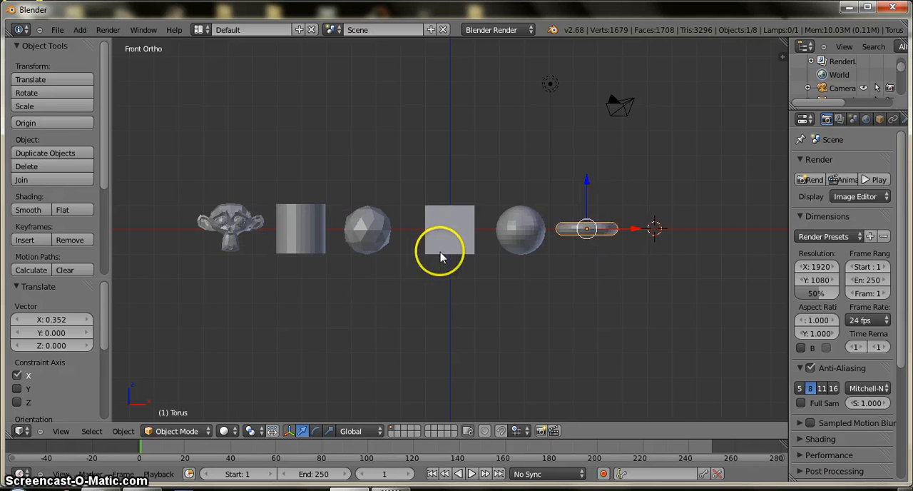
{"action": "middle_click_drag", "start_coordinate": [553, 243], "coordinate": [471, 285]}
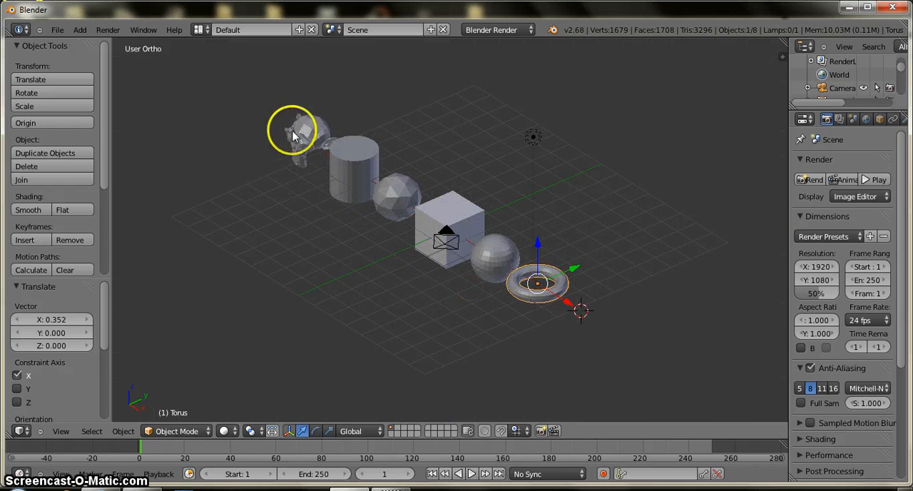
{"action": "middle_click_drag", "start_coordinate": [295, 128], "coordinate": [239, 219]}
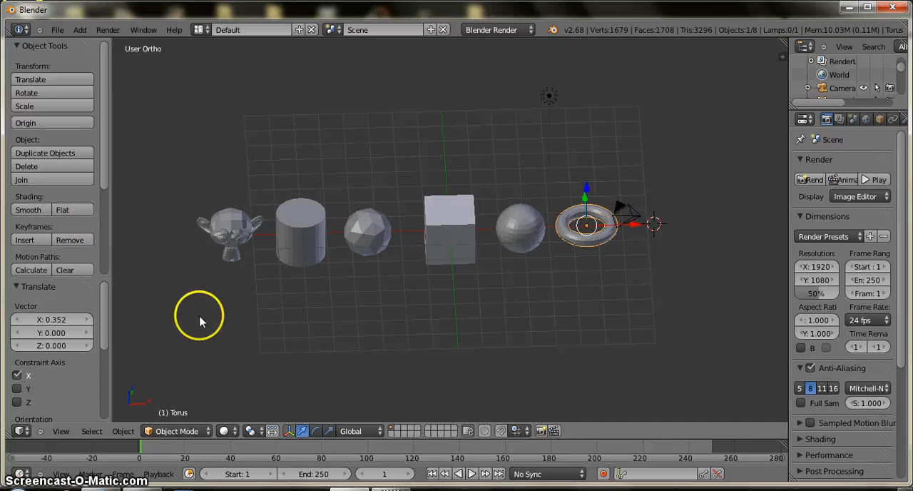
{"action": "middle_click_drag", "start_coordinate": [520, 225], "coordinate": [449, 232]}
{"action": "left_click", "coordinate": [897, 8]}
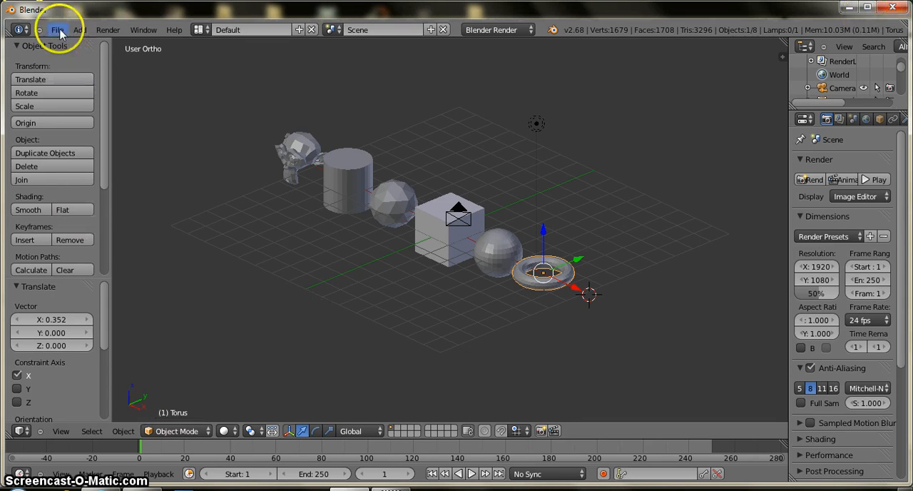
Step: Move the monkey head from the end of the row to above the cube, shifting it about -0.839 along Y
{"action": "left_click", "coordinate": [62, 430]}
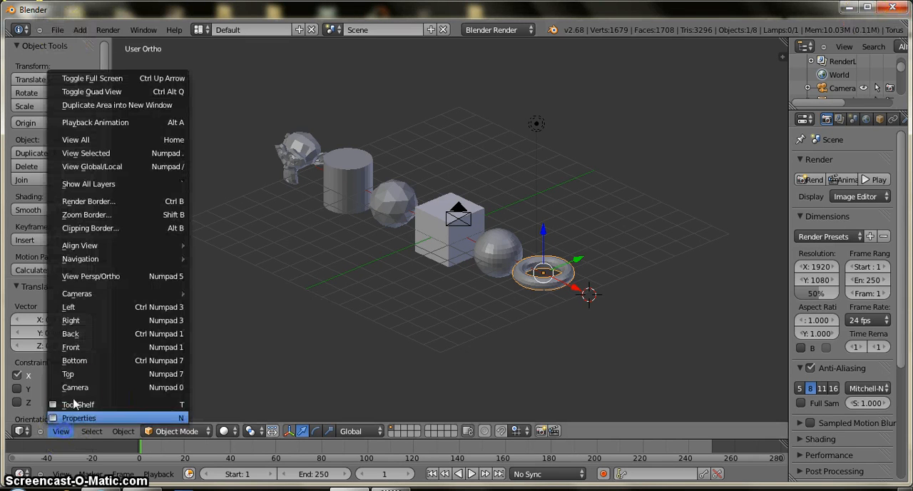
{"action": "left_click", "coordinate": [75, 347]}
{"action": "right_click", "coordinate": [221, 239]}
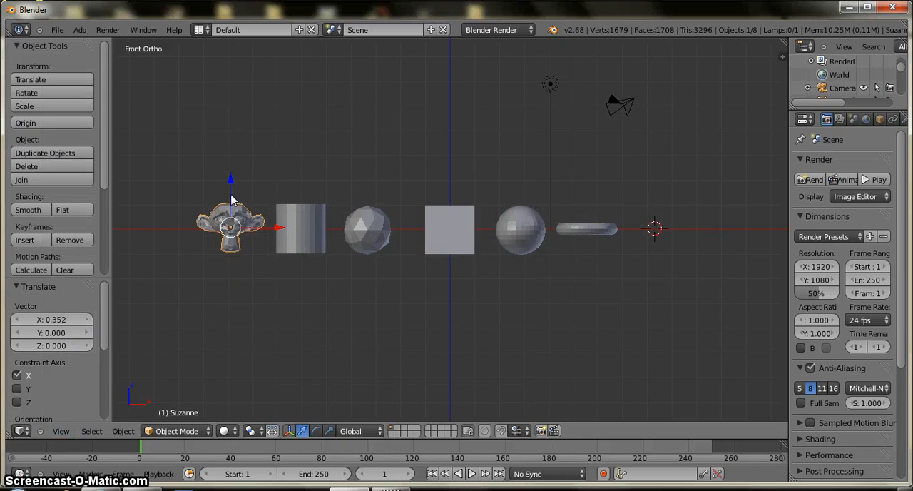
{"action": "left_click_drag", "start_coordinate": [231, 200], "coordinate": [252, 139]}
{"action": "left_click_drag", "start_coordinate": [286, 169], "coordinate": [482, 199]}
{"action": "left_click_drag", "start_coordinate": [441, 137], "coordinate": [445, 162]}
{"action": "middle_click_drag", "start_coordinate": [493, 223], "coordinate": [438, 256]}
{"action": "left_click_drag", "start_coordinate": [474, 184], "coordinate": [461, 195]}
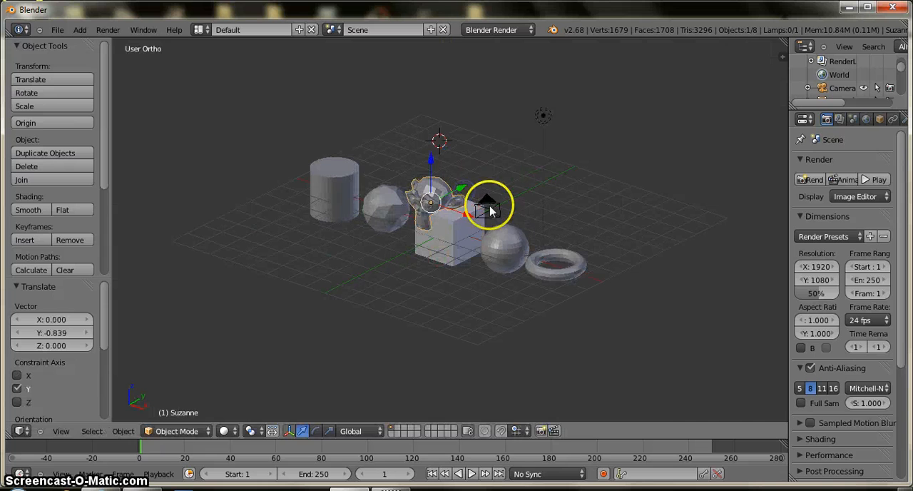
Step: Scale the monkey head by about 1.291 and shift it slightly along X in the front view
{"action": "key", "text": "s"}
{"action": "left_click", "coordinate": [508, 210]}
{"action": "key", "text": "KP_1"}
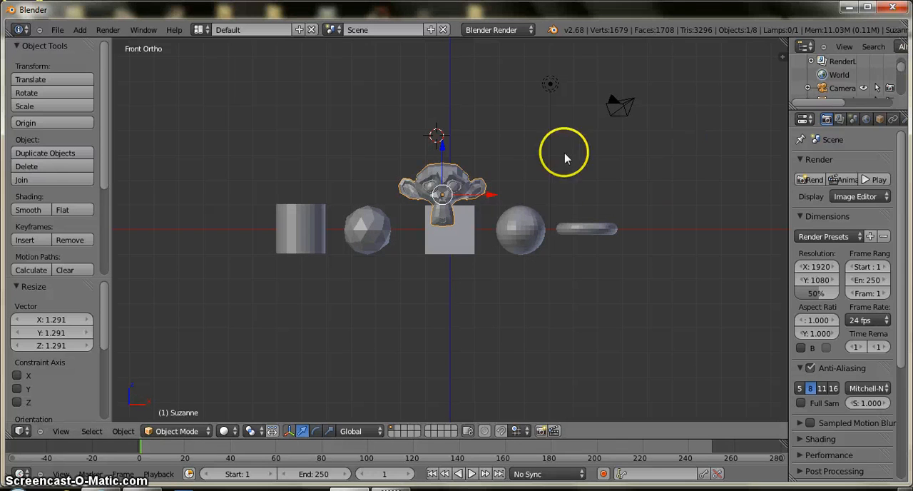
{"action": "left_click_drag", "start_coordinate": [491, 195], "coordinate": [496, 205]}
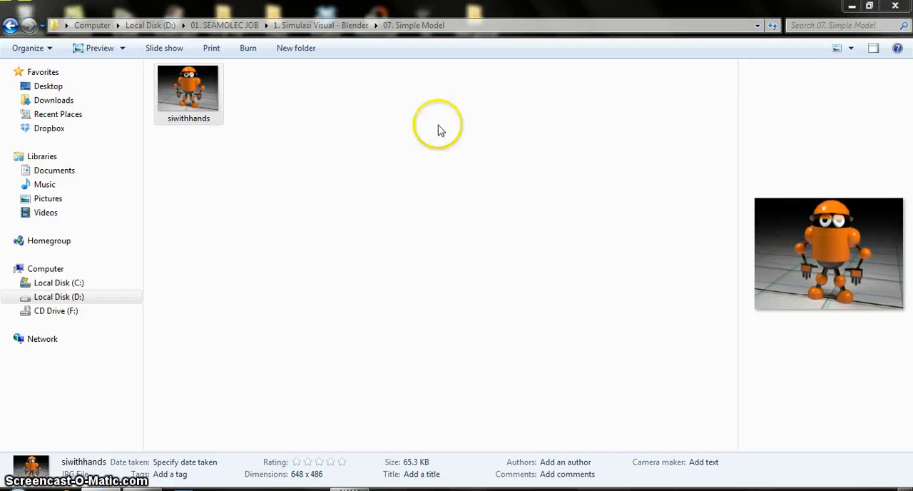
Step: In Windows Explorer, view the siwithhands image in the 07. Simple Model folder and return to the parent folder
{"action": "double_click", "coordinate": [198, 86]}
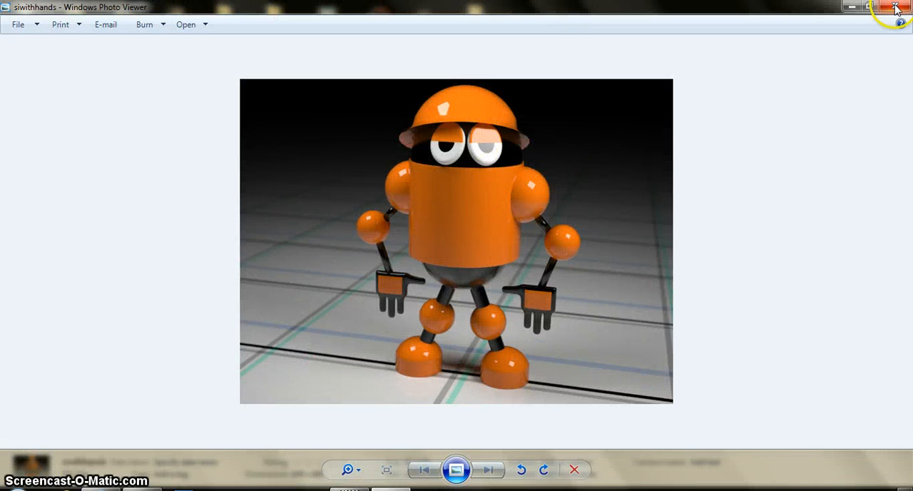
{"action": "left_click", "coordinate": [895, 7]}
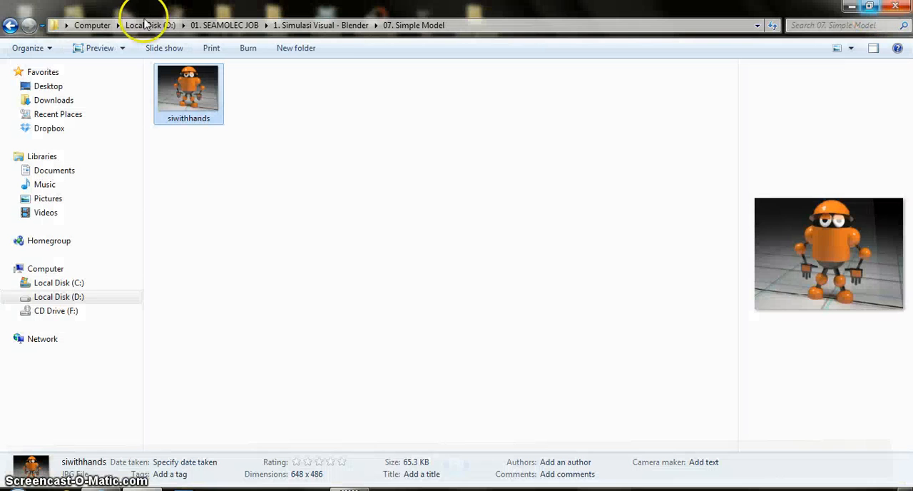
{"action": "left_click", "coordinate": [11, 26]}
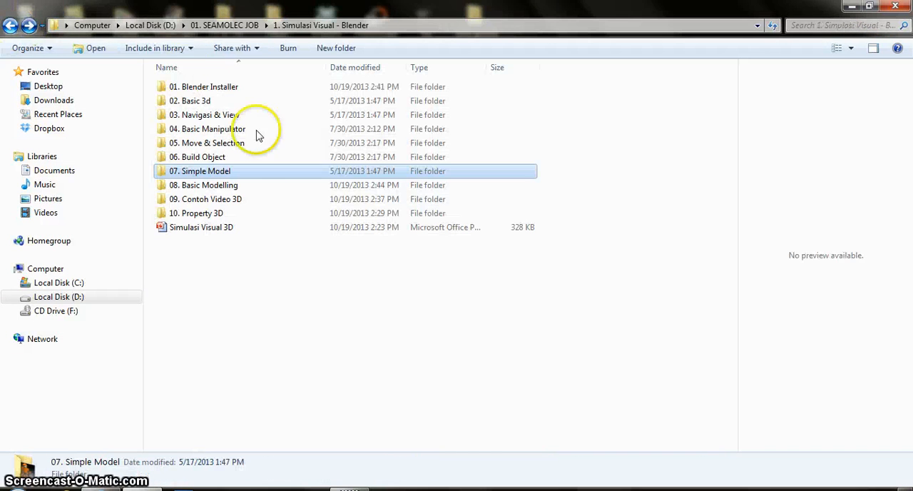
Step: Play the basic modelling_mpeg4 video from the 08. Basic Modelling folder and close the player
{"action": "double_click", "coordinate": [225, 187]}
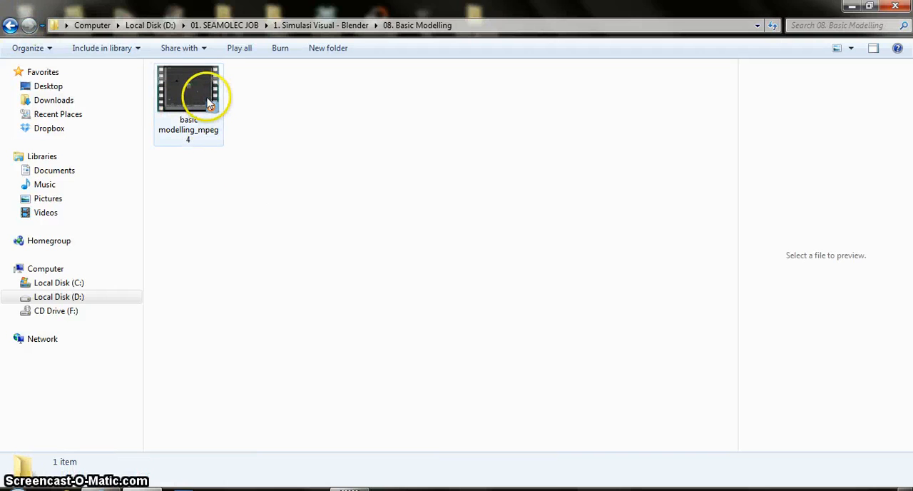
{"action": "left_click", "coordinate": [209, 102]}
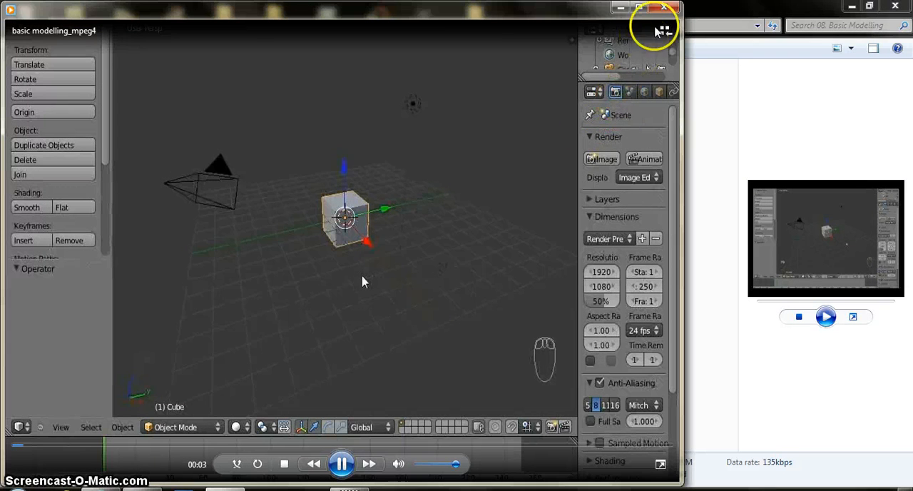
{"action": "left_click", "coordinate": [663, 9]}
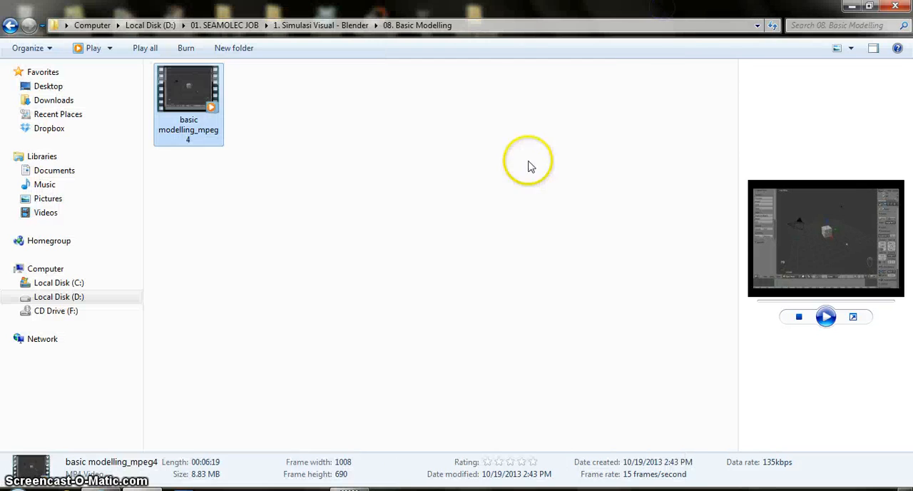
{"action": "left_click", "coordinate": [379, 162]}
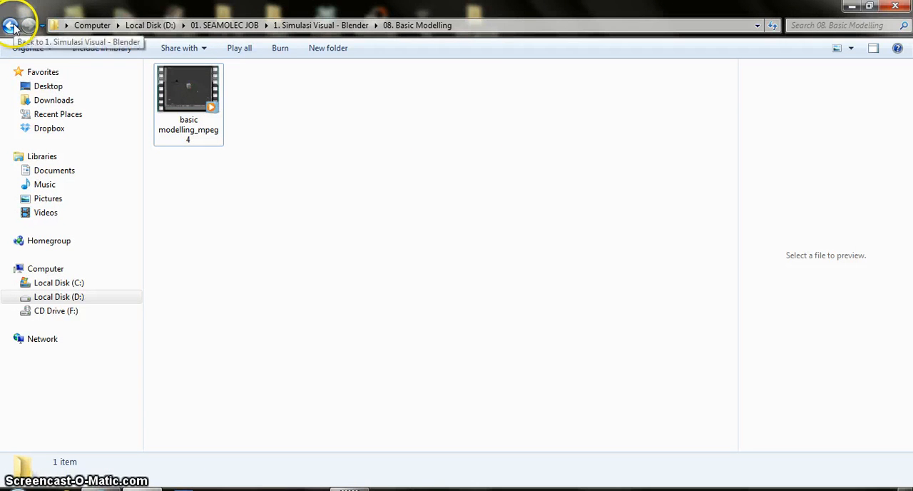
Step: Look through the example videos in the 09. Contoh Video 3D folder and return to the parent folder
{"action": "left_click", "coordinate": [10, 26]}
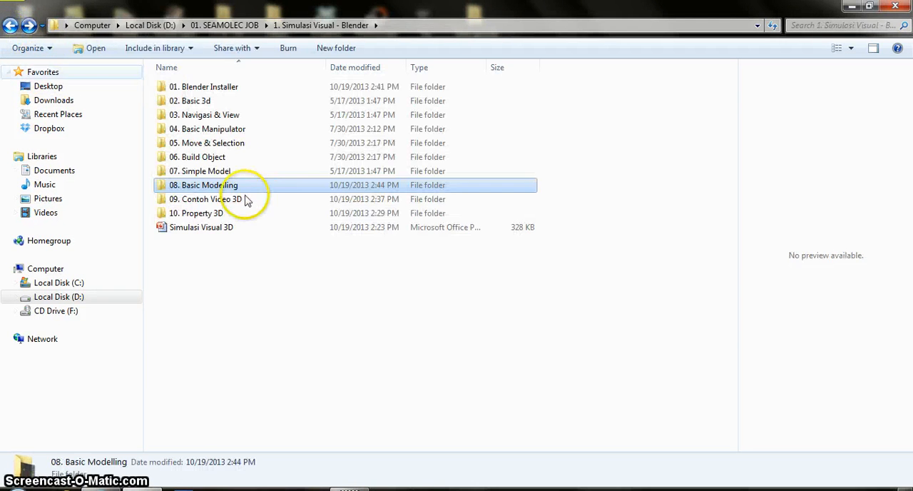
{"action": "double_click", "coordinate": [242, 200]}
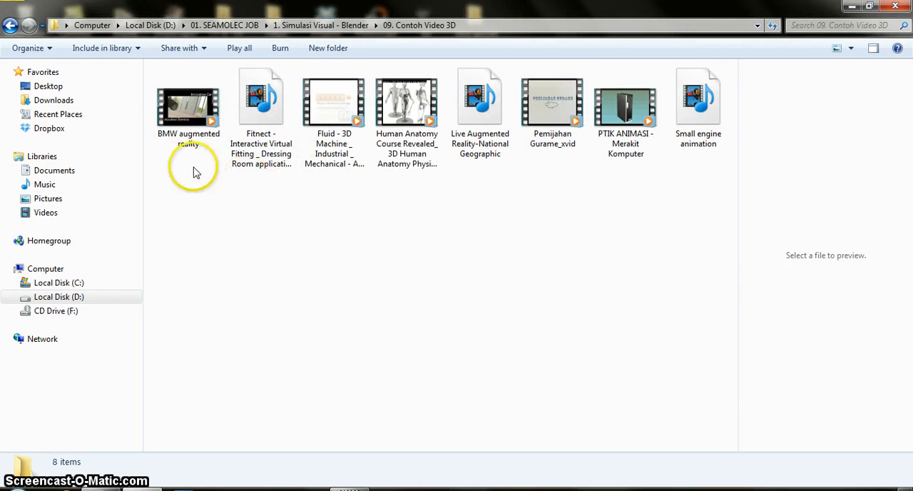
{"action": "left_click", "coordinate": [10, 25]}
Step: Open the candi lawang file from the 10. Property 3D folder in Blender
{"action": "double_click", "coordinate": [227, 214]}
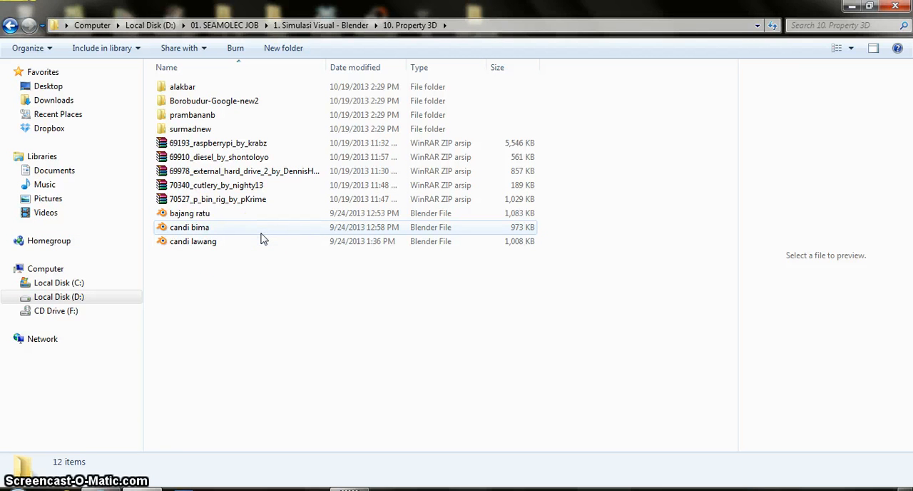
{"action": "left_click", "coordinate": [216, 243]}
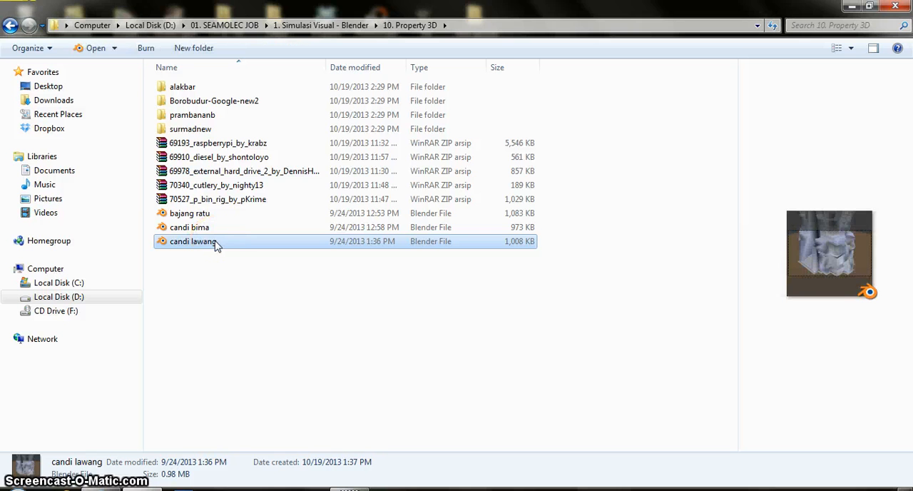
{"action": "double_click", "coordinate": [217, 243]}
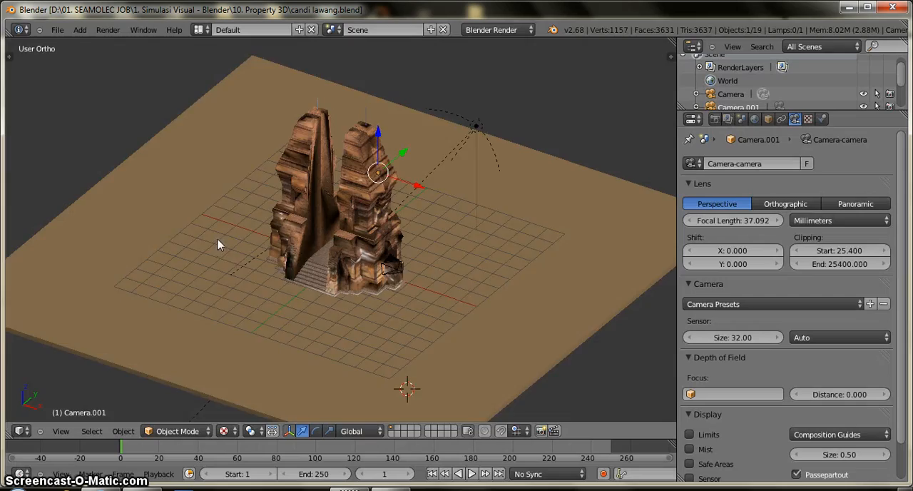
Step: Examine the candi lawang temple model up close and from several angles
{"action": "scroll", "coordinate": [218, 239], "scroll_direction": "up", "scroll_amount": 2}
{"action": "middle_click_drag", "start_coordinate": [217, 239], "coordinate": [183, 219]}
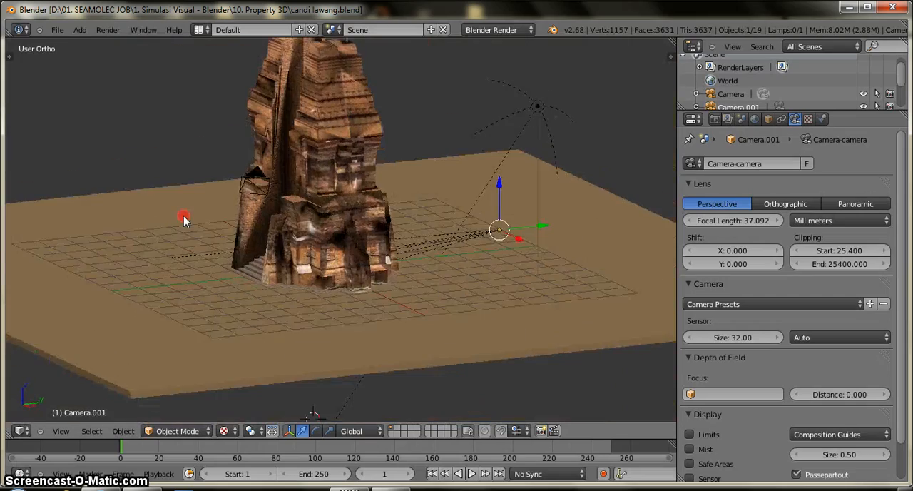
{"action": "scroll", "coordinate": [292, 236], "scroll_direction": "up", "scroll_amount": 3}
{"action": "middle_click_drag", "start_coordinate": [291, 236], "coordinate": [322, 264]}
{"action": "scroll", "coordinate": [323, 264], "scroll_direction": "down", "scroll_amount": 3}
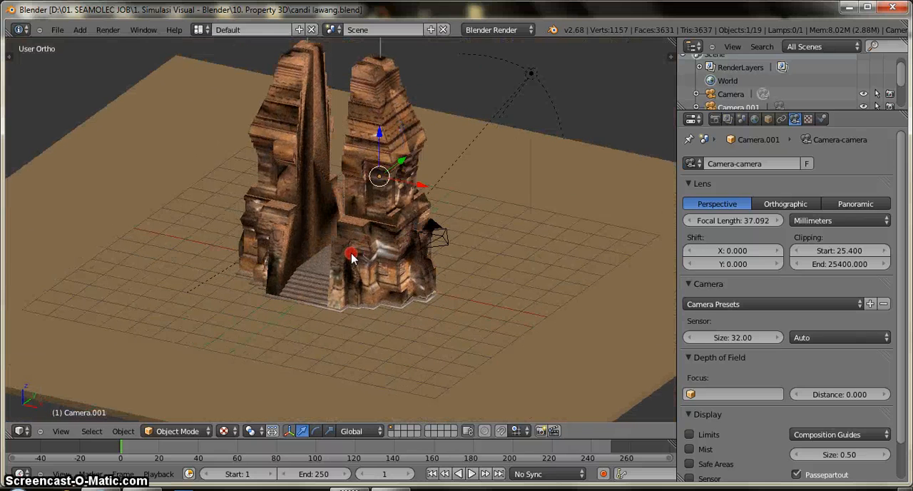
Step: Append all objects from bajang ratu.blend in the 10. Property 3D folder to the candi lawang scene
{"action": "left_click", "coordinate": [57, 29]}
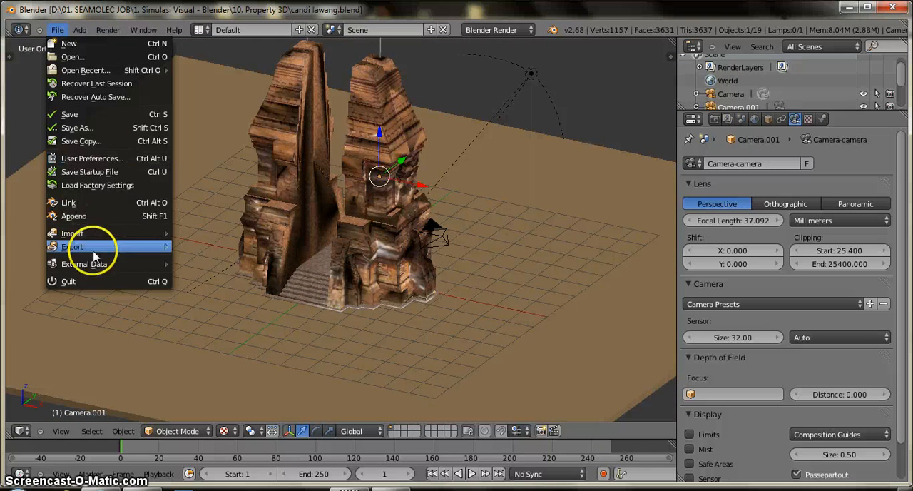
{"action": "left_click", "coordinate": [74, 216]}
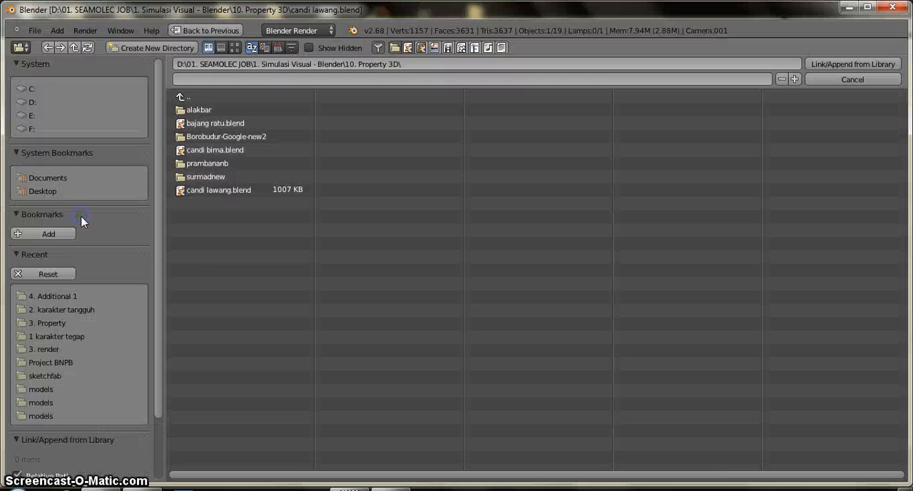
{"action": "left_click", "coordinate": [213, 124]}
{"action": "left_click", "coordinate": [197, 204]}
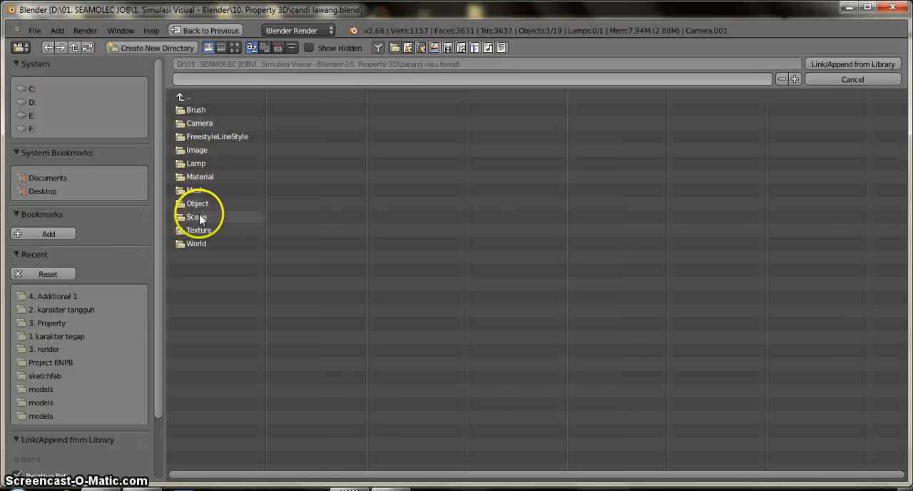
{"action": "left_click", "coordinate": [209, 136]}
{"action": "key", "text": "a"}
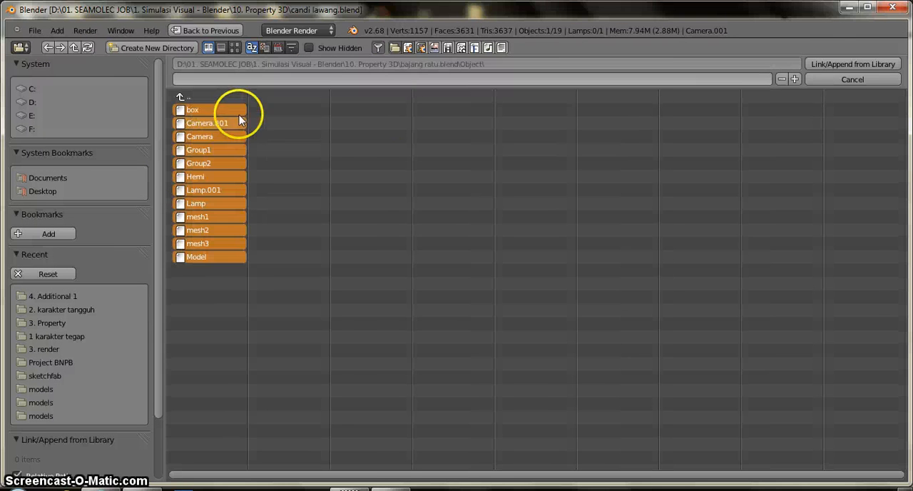
{"action": "left_click", "coordinate": [833, 65]}
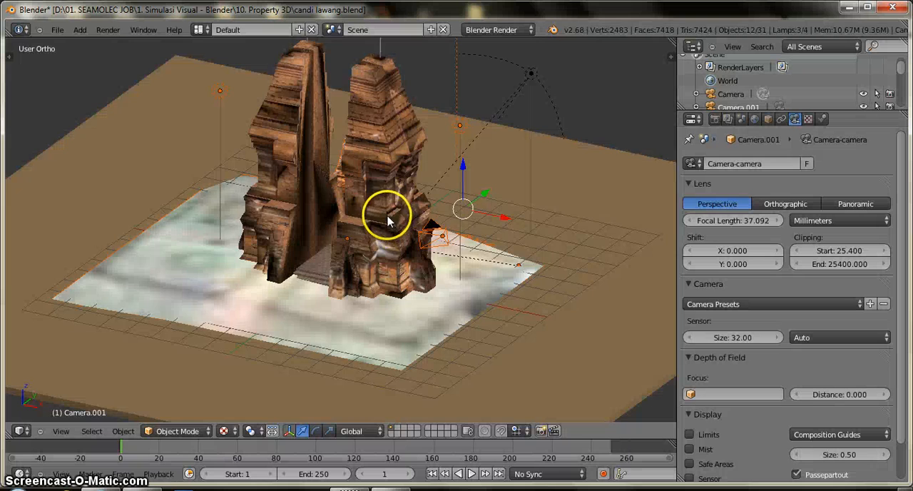
Step: Raise the appended bajang ratu objects, shift them about 12.17 units along negative X, and delete them
{"action": "scroll", "coordinate": [389, 210], "scroll_direction": "down", "scroll_amount": 3}
{"action": "left_click_drag", "start_coordinate": [435, 200], "coordinate": [333, 284]}
{"action": "scroll", "coordinate": [334, 283], "scroll_direction": "up", "scroll_amount": 3}
{"action": "middle_click_drag", "start_coordinate": [339, 262], "coordinate": [432, 124], "text": "shift"}
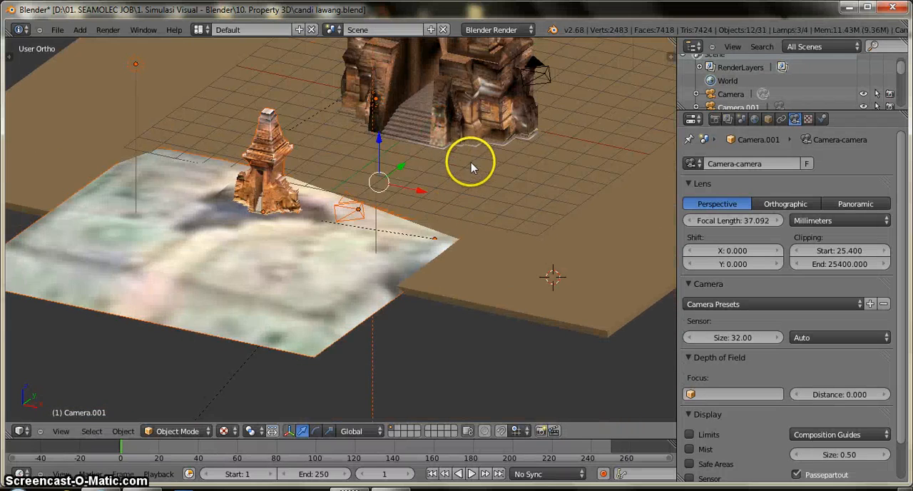
{"action": "middle_click_drag", "start_coordinate": [473, 159], "coordinate": [428, 186]}
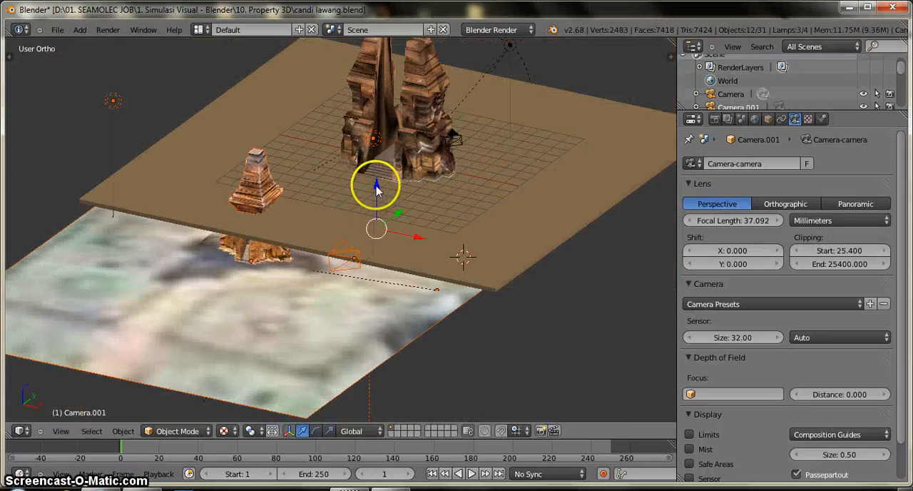
{"action": "left_click_drag", "start_coordinate": [377, 187], "coordinate": [369, 114]}
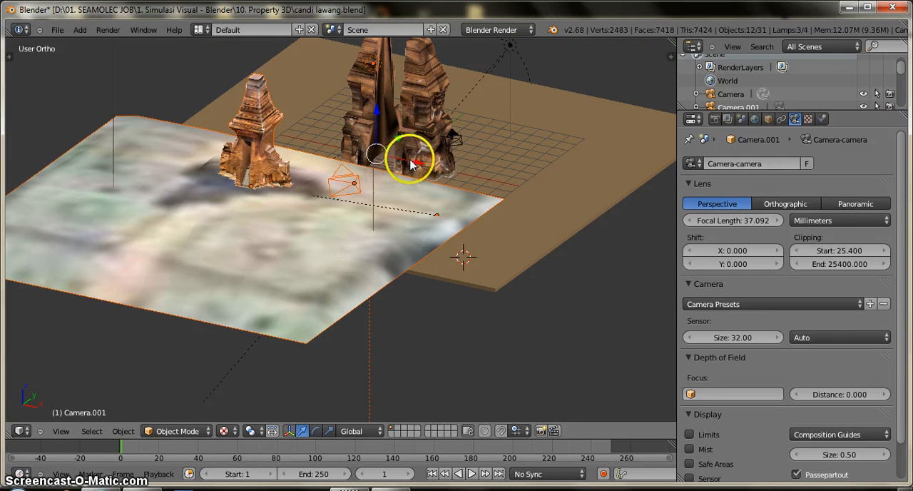
{"action": "middle_click_drag", "start_coordinate": [387, 199], "coordinate": [468, 284], "text": "shift"}
{"action": "key", "text": "g"}
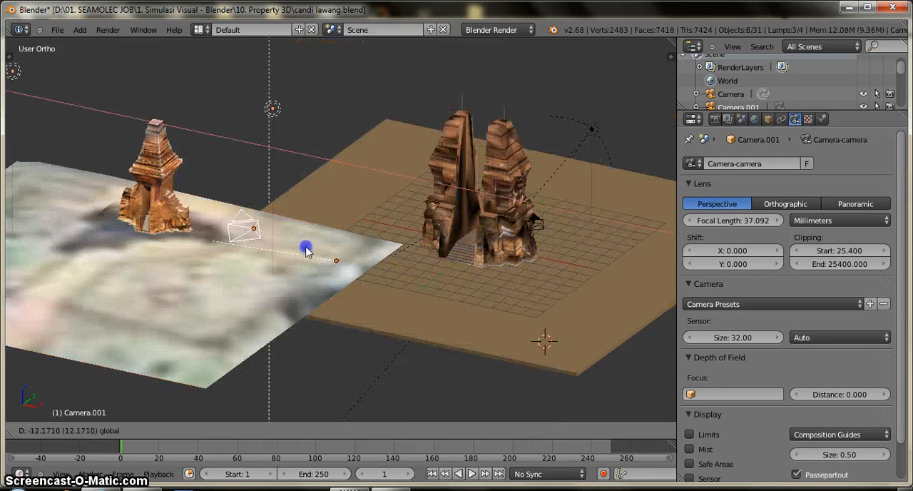
{"action": "left_click", "coordinate": [303, 246]}
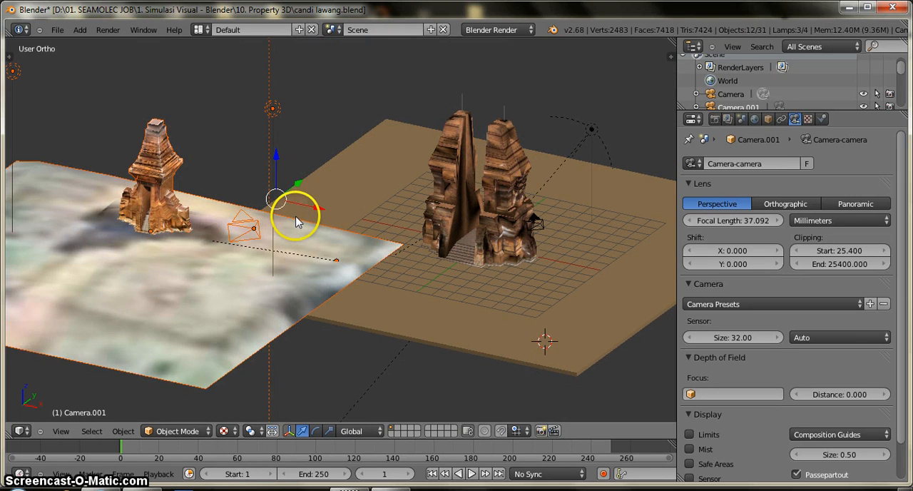
{"action": "key", "text": "Delete"}
Step: Review how to reach the Object category of bajang ratu.blend in the append browser
{"action": "left_click", "coordinate": [54, 31]}
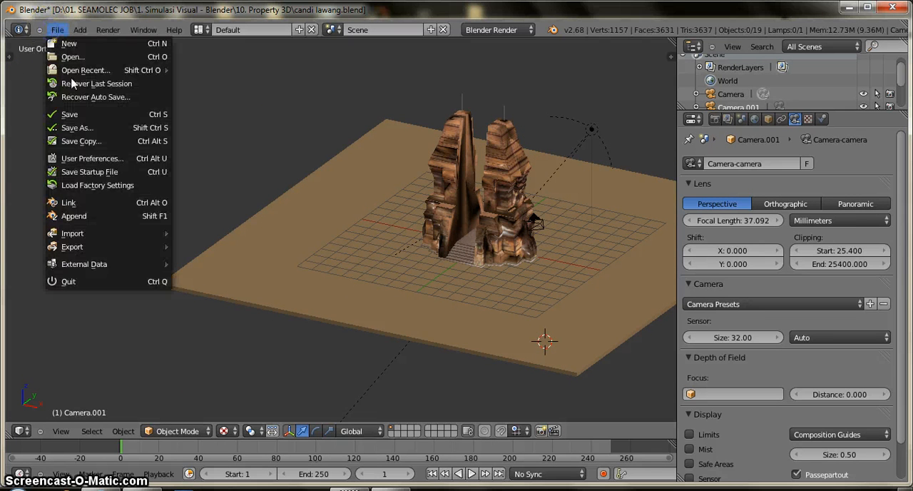
{"action": "left_click", "coordinate": [99, 247]}
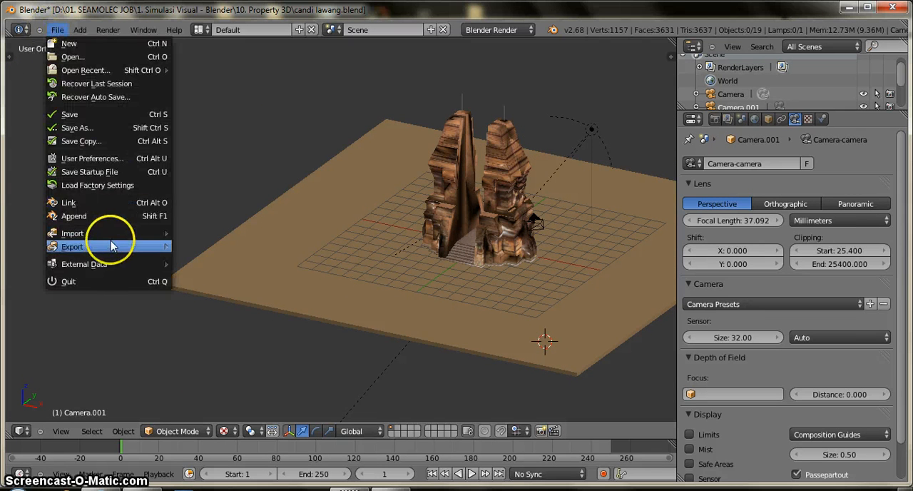
{"action": "left_click", "coordinate": [74, 216]}
{"action": "left_click", "coordinate": [187, 94]}
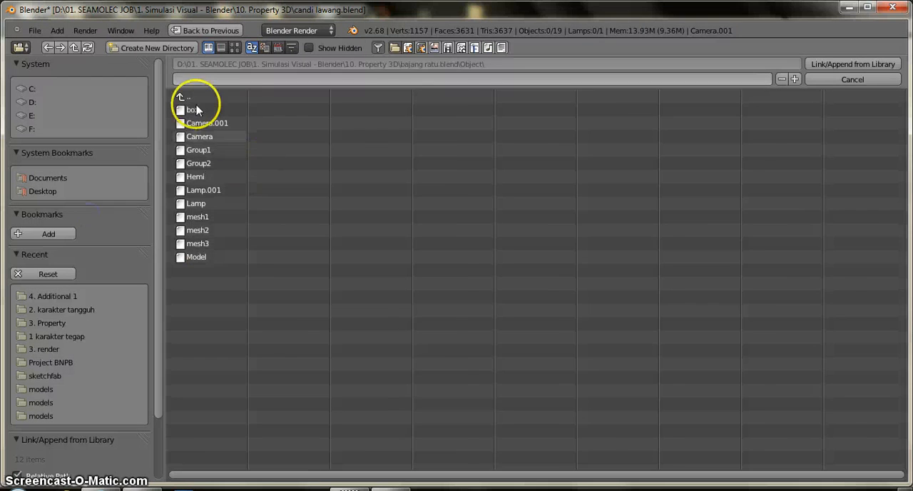
{"action": "left_click", "coordinate": [187, 96]}
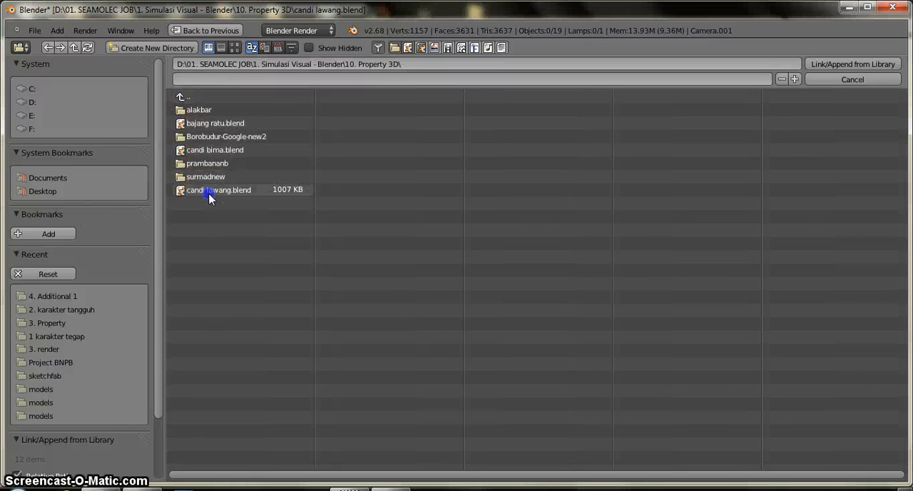
{"action": "left_click", "coordinate": [214, 189]}
{"action": "left_click", "coordinate": [211, 124]}
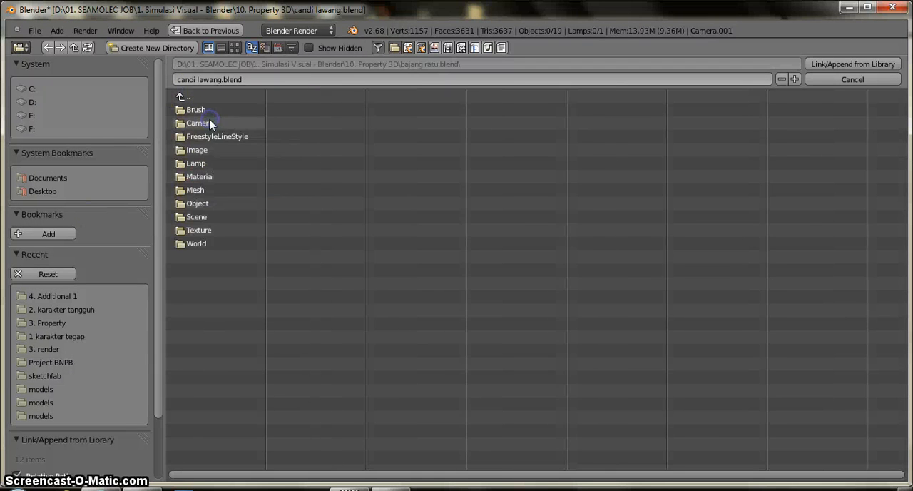
{"action": "left_click", "coordinate": [197, 204]}
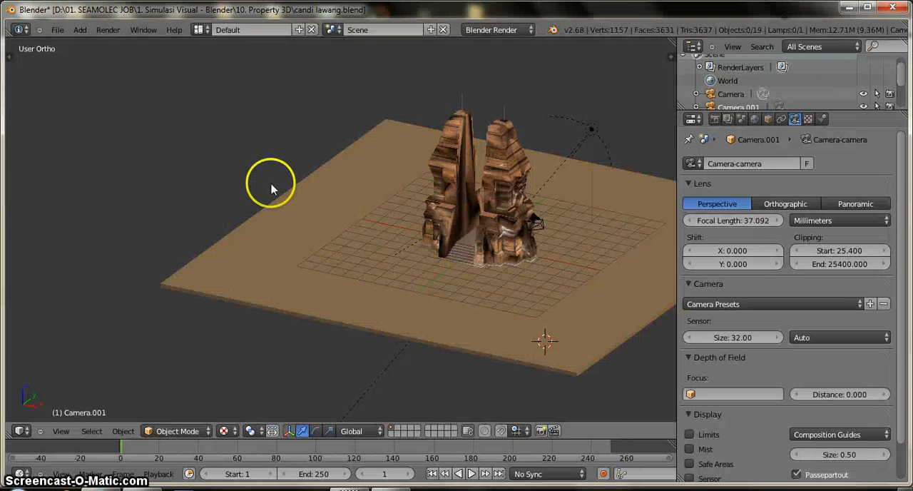
Step: Close the candi lawang file and return to the 1. Simulasi Visual - Blender folder
{"action": "left_click", "coordinate": [886, 8]}
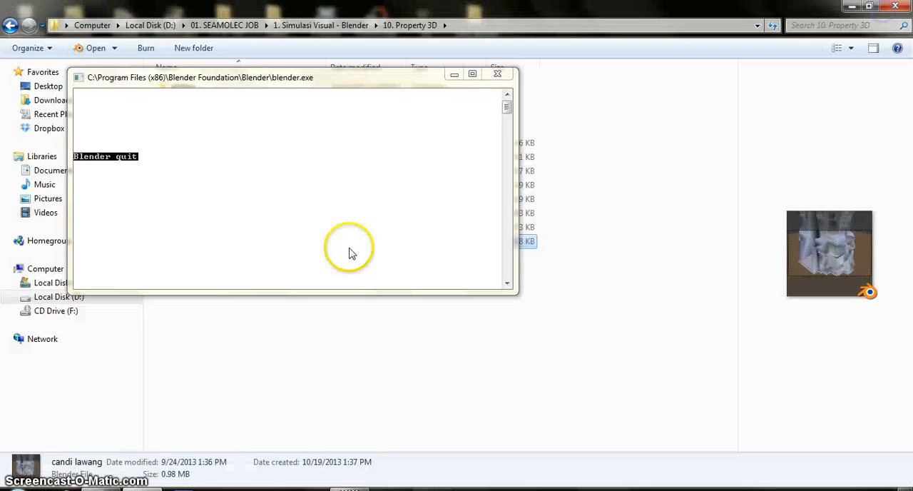
{"action": "left_click", "coordinate": [10, 25]}
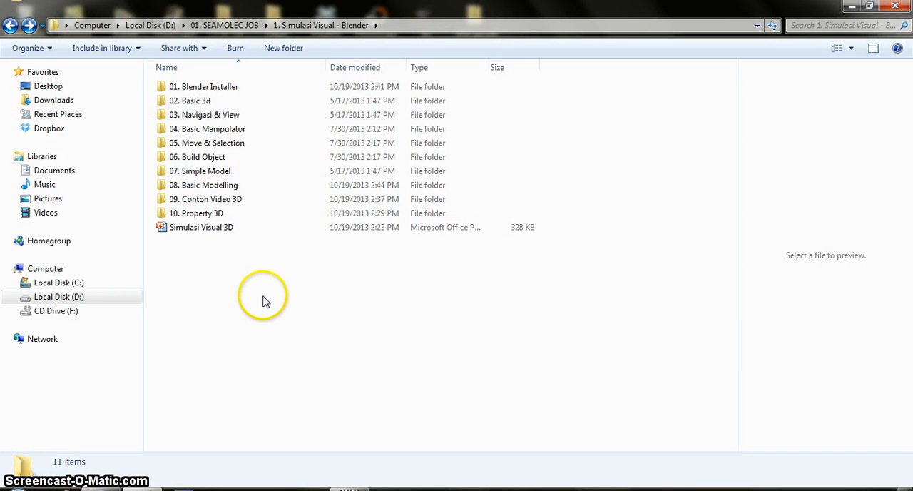
Step: Switch to the Blender window with the default cube scene and change its screen layout to Animation
{"action": "key", "text": "super"}
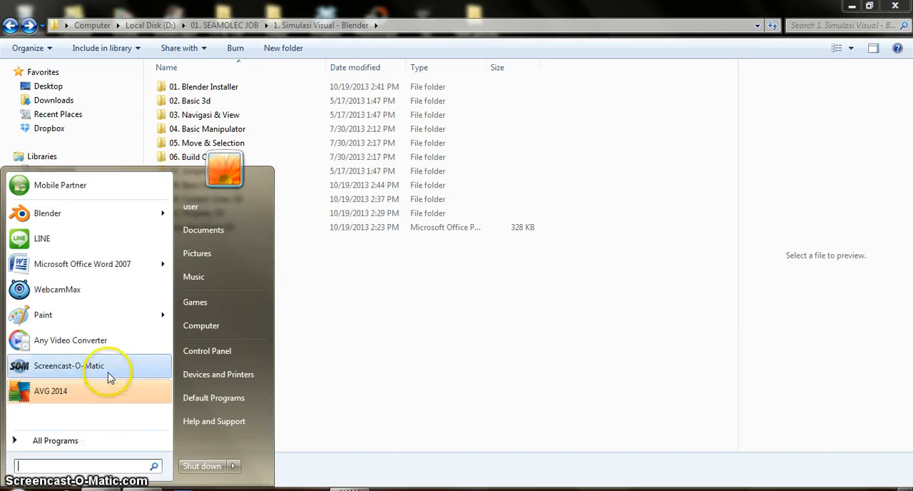
{"action": "left_click", "coordinate": [384, 489]}
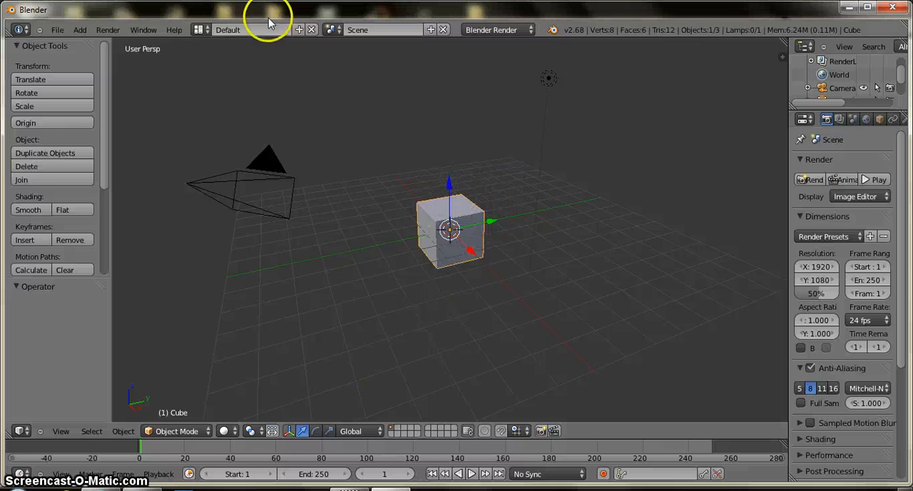
{"action": "left_click", "coordinate": [198, 31]}
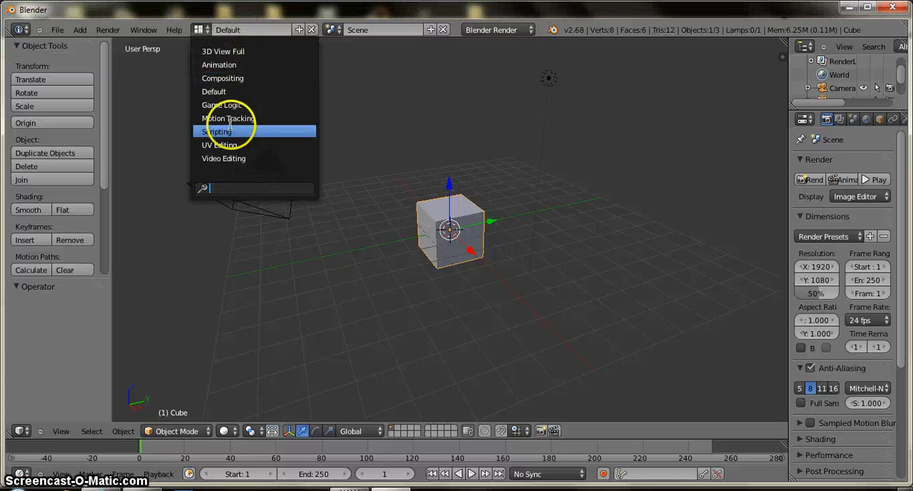
{"action": "left_click", "coordinate": [226, 64]}
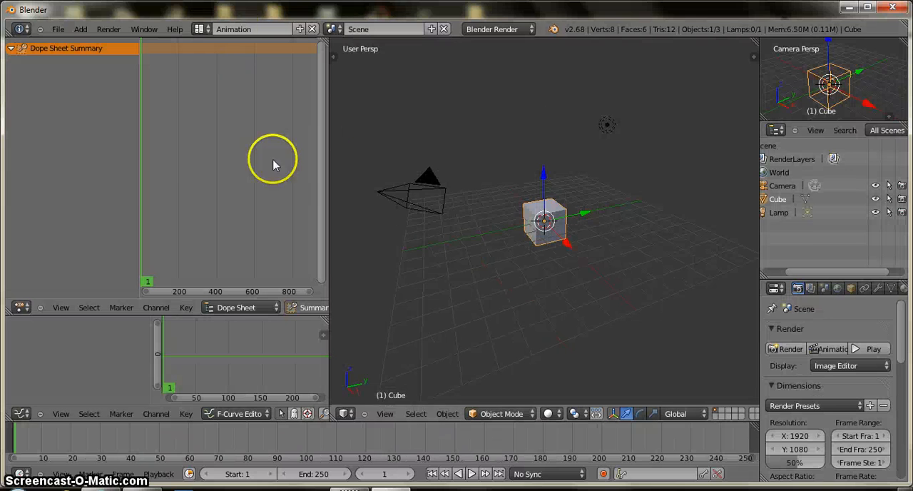
Step: Insert a LocRotScale keyframe for the default cube at frame 1
{"action": "left_click_drag", "start_coordinate": [217, 291], "coordinate": [194, 291]}
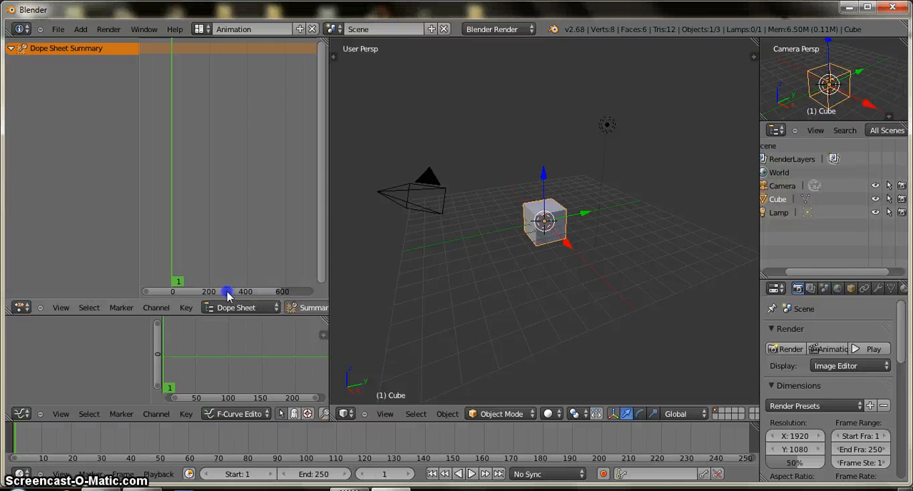
{"action": "left_click_drag", "start_coordinate": [227, 292], "coordinate": [183, 259]}
{"action": "middle_click_drag", "start_coordinate": [187, 258], "coordinate": [249, 261]}
{"action": "scroll", "coordinate": [222, 262], "scroll_direction": "up", "scroll_amount": 7}
{"action": "scroll", "coordinate": [248, 261], "scroll_direction": "up", "scroll_amount": 4}
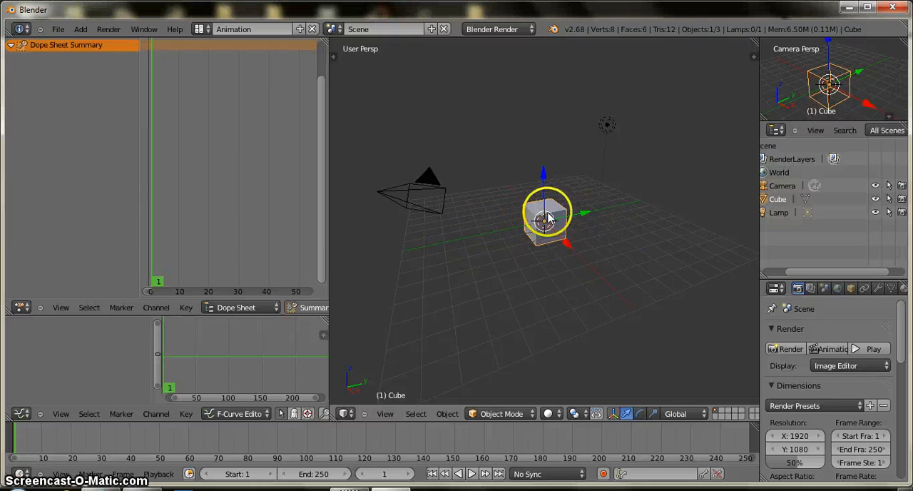
{"action": "right_click", "coordinate": [376, 194]}
{"action": "right_click", "coordinate": [516, 220]}
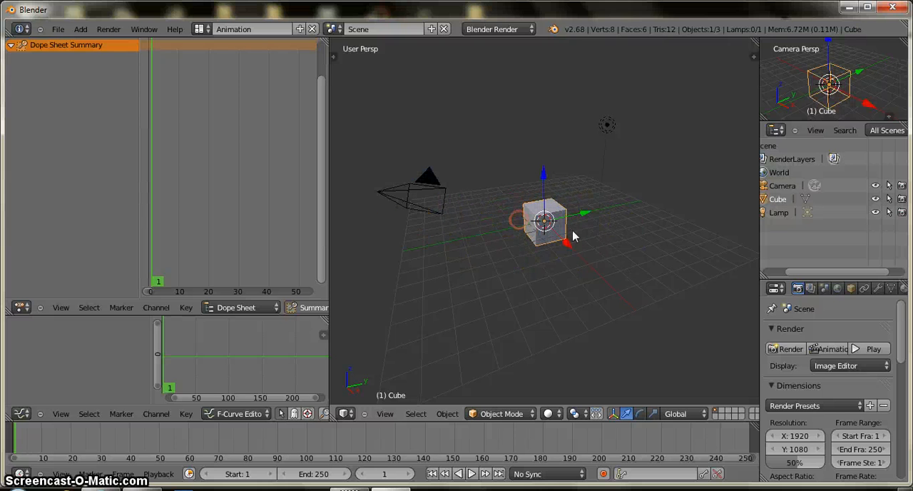
{"action": "left_click", "coordinate": [575, 237]}
{"action": "key", "text": "i"}
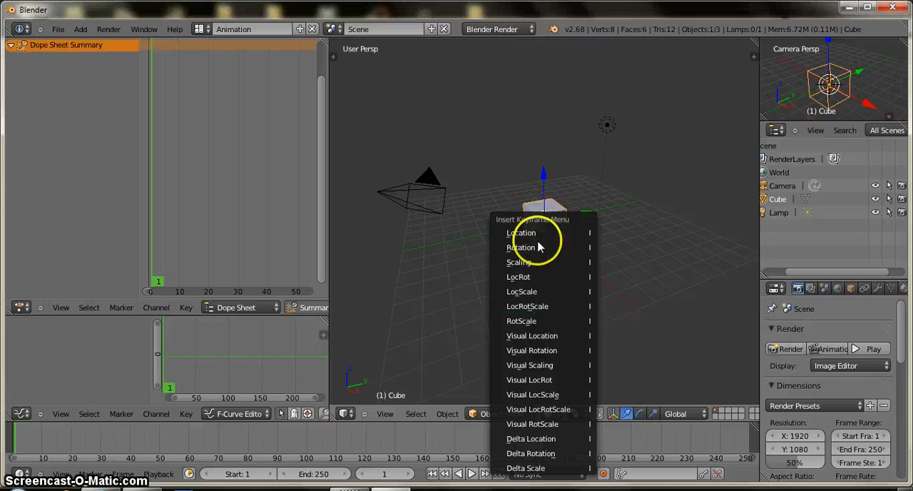
{"action": "left_click", "coordinate": [532, 307]}
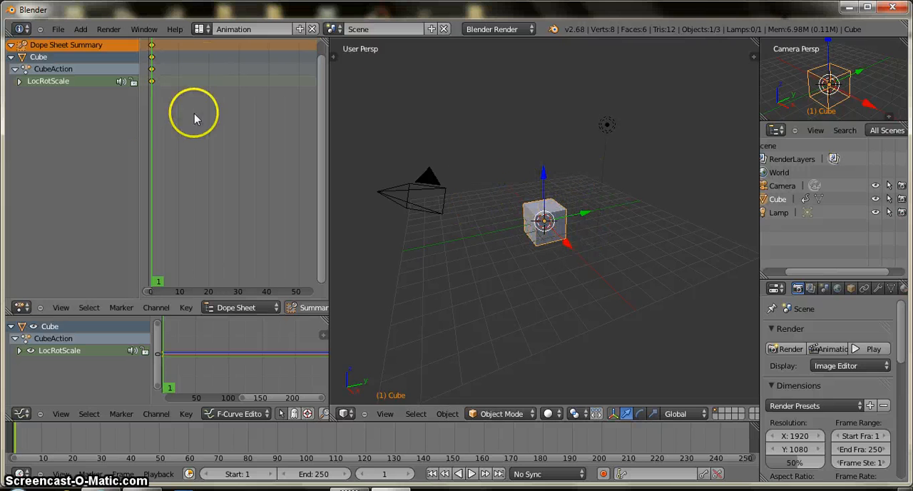
Step: At frame 20, rotate the cube, scale it down slightly and insert a LocRotScale keyframe
{"action": "left_click", "coordinate": [209, 91]}
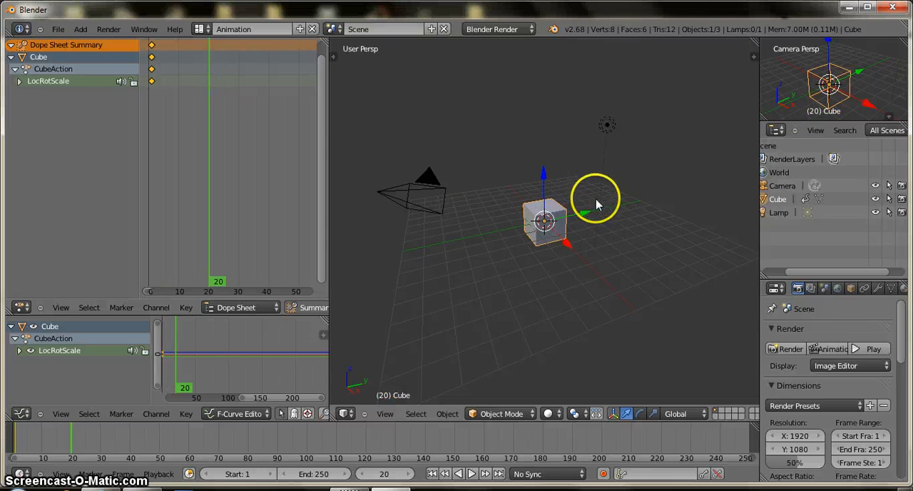
{"action": "key", "text": "r"}
{"action": "left_click", "coordinate": [596, 249]}
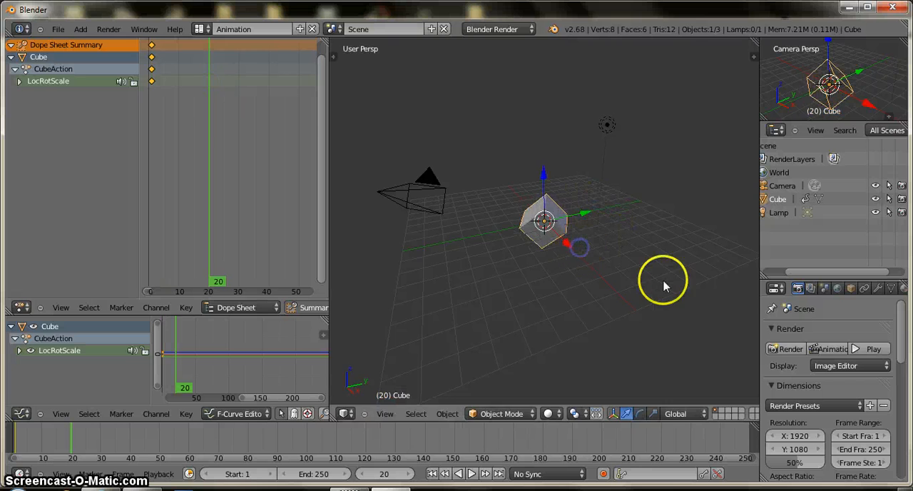
{"action": "key", "text": "s"}
{"action": "left_click", "coordinate": [637, 264]}
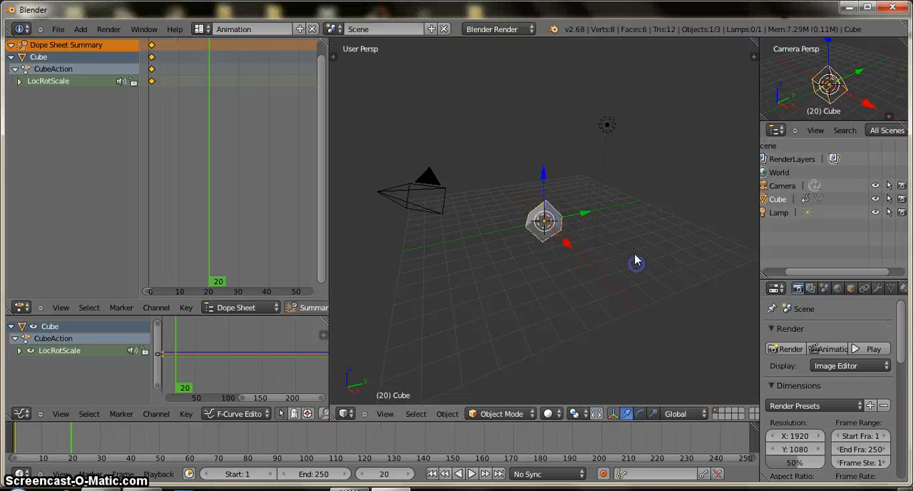
{"action": "key", "text": "i"}
{"action": "left_click", "coordinate": [630, 217]}
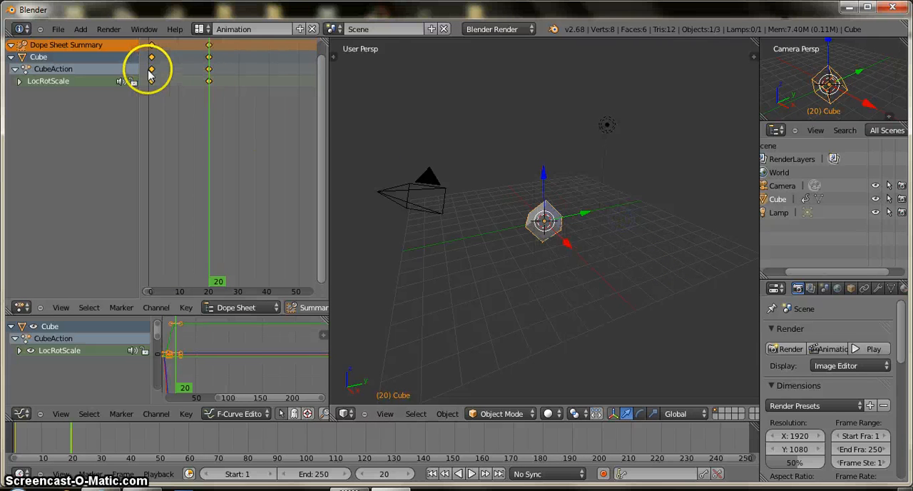
Step: At frame 50, move the cube along the Y axis, rotate it and insert a LocRotScale keyframe
{"action": "left_click_drag", "start_coordinate": [149, 71], "coordinate": [208, 90]}
{"action": "middle_click_drag", "start_coordinate": [279, 122], "coordinate": [250, 131]}
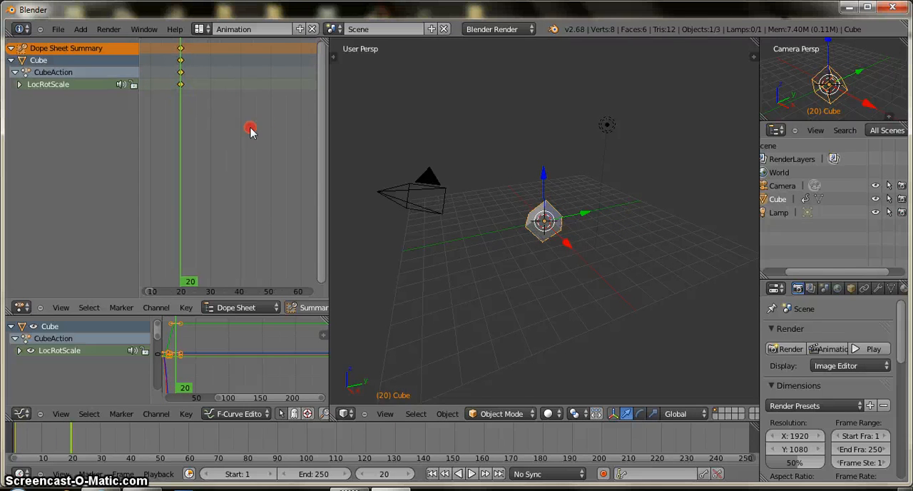
{"action": "left_click", "coordinate": [271, 94]}
{"action": "left_click_drag", "start_coordinate": [585, 214], "coordinate": [630, 220]}
{"action": "key", "text": "r"}
{"action": "left_click", "coordinate": [563, 256]}
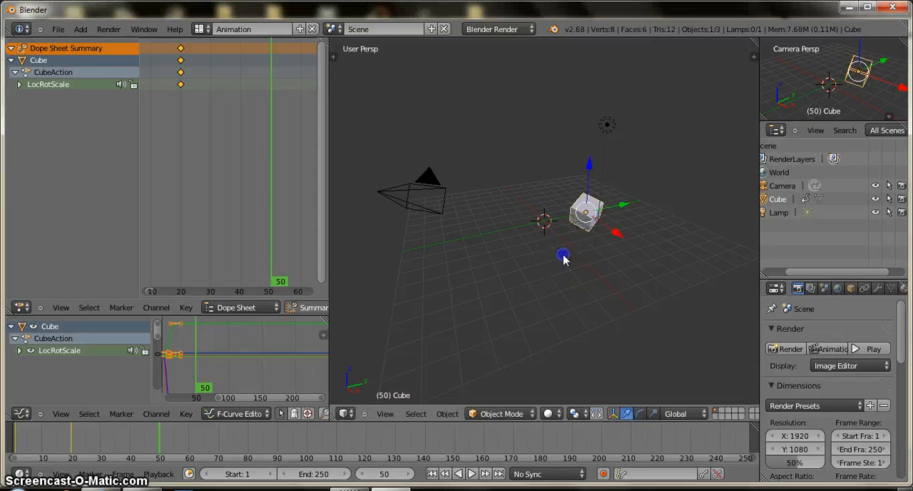
{"action": "key", "text": "i"}
{"action": "left_click", "coordinate": [613, 230]}
Step: At frame 99, move the cube along the X and Y axes, rotate it and insert a LocRotScale keyframe
{"action": "middle_click_drag", "start_coordinate": [218, 143], "coordinate": [179, 102], "text": "ctrl"}
{"action": "left_click_drag", "start_coordinate": [178, 102], "coordinate": [252, 139]}
{"action": "middle_click_drag", "start_coordinate": [251, 141], "coordinate": [216, 148]}
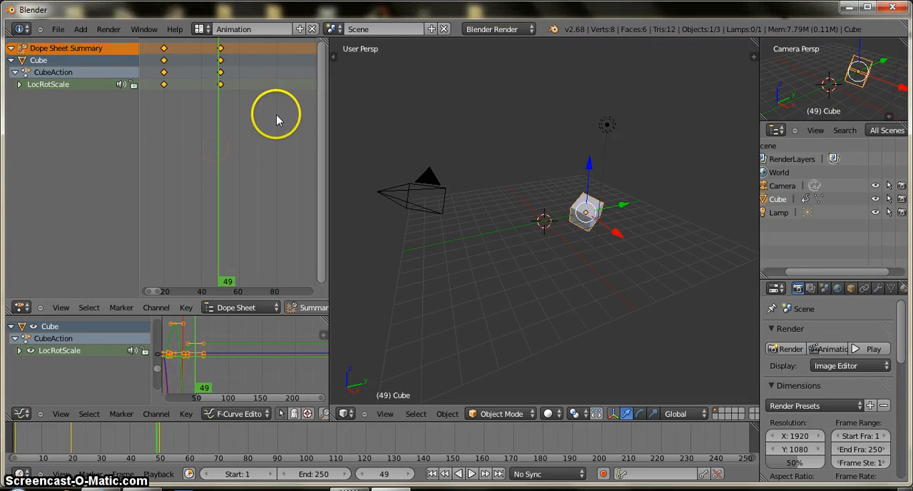
{"action": "left_click_drag", "start_coordinate": [277, 120], "coordinate": [284, 122]}
{"action": "middle_click_drag", "start_coordinate": [283, 122], "coordinate": [240, 136]}
{"action": "left_click_drag", "start_coordinate": [241, 136], "coordinate": [273, 122]}
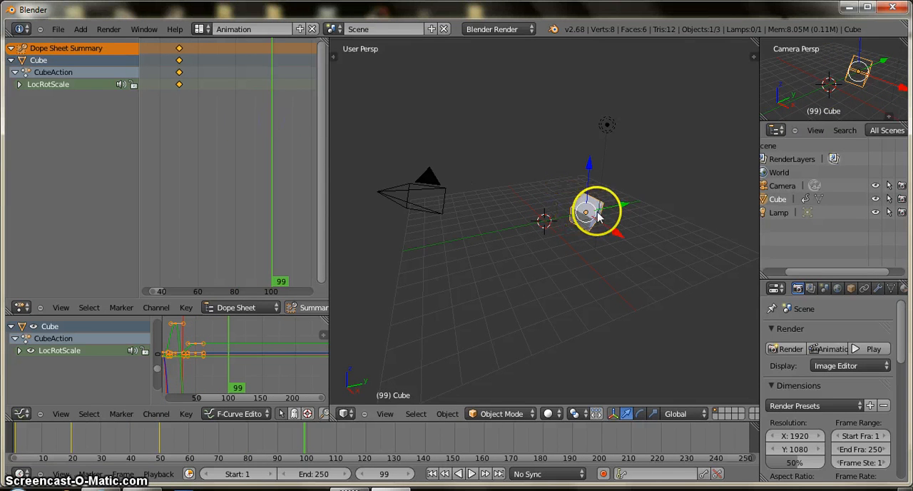
{"action": "left_click_drag", "start_coordinate": [620, 214], "coordinate": [561, 241]}
{"action": "left_click", "coordinate": [561, 241]}
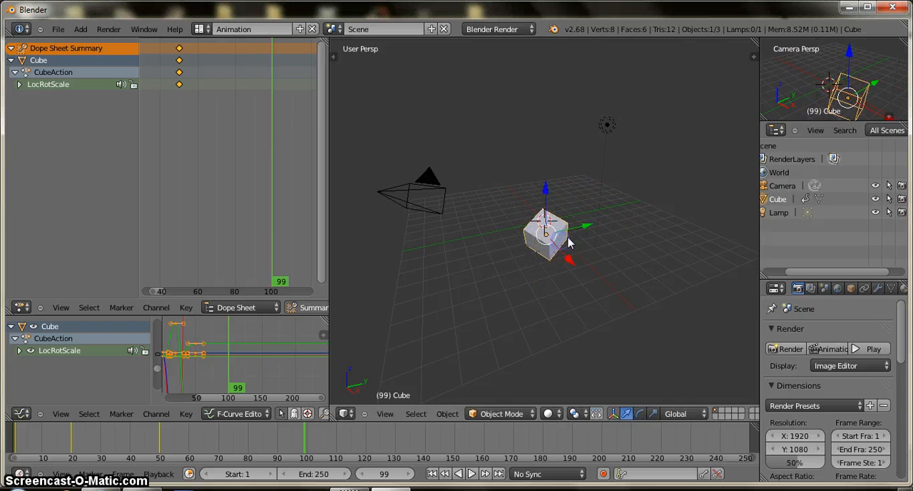
{"action": "key", "text": "r"}
{"action": "left_click", "coordinate": [489, 230]}
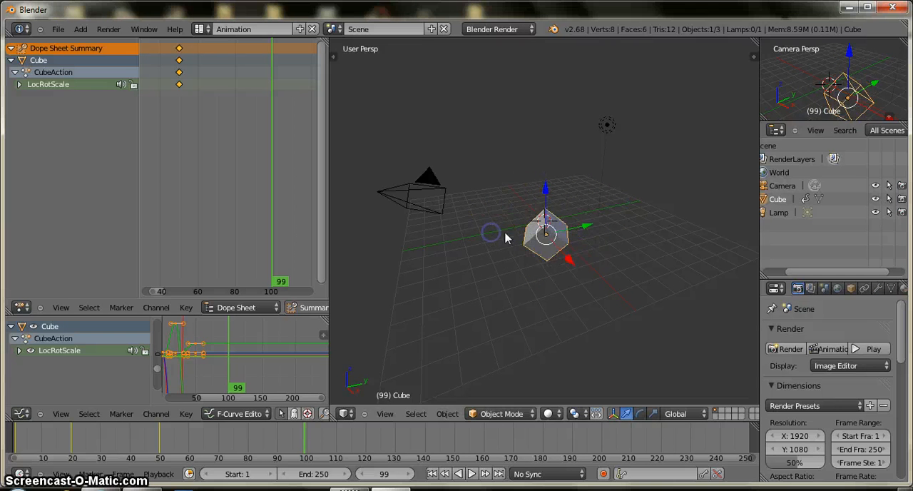
{"action": "key", "text": "i"}
{"action": "left_click", "coordinate": [540, 231]}
Step: Select the cube's LocRotScale keyframe at frame 50 in the Dope Sheet and try the Delete Keyframes command
{"action": "middle_click_drag", "start_coordinate": [289, 162], "coordinate": [272, 162]}
{"action": "scroll", "coordinate": [257, 144], "scroll_direction": "down", "scroll_amount": 11}
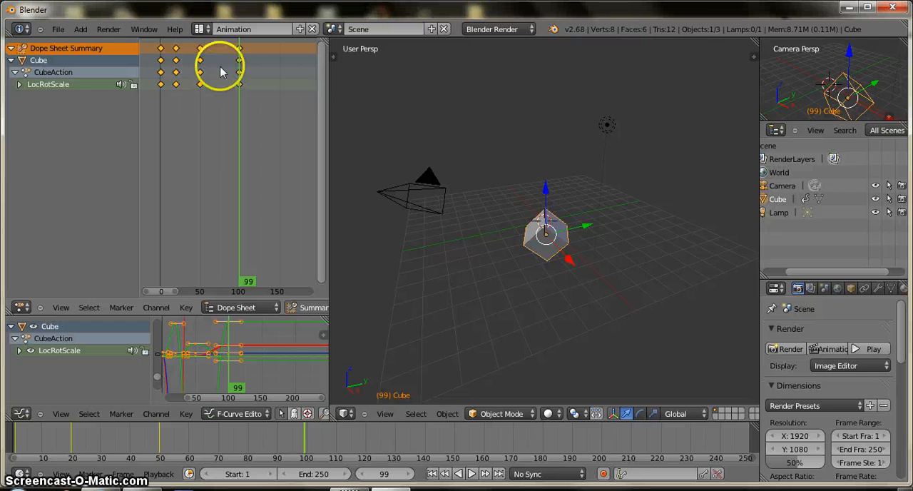
{"action": "right_click", "coordinate": [199, 73]}
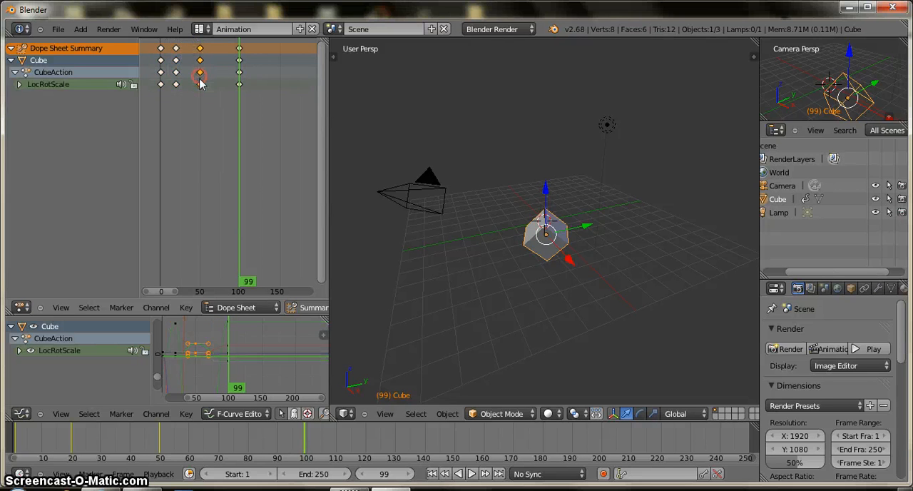
{"action": "right_click", "coordinate": [177, 83]}
{"action": "right_click", "coordinate": [201, 84]}
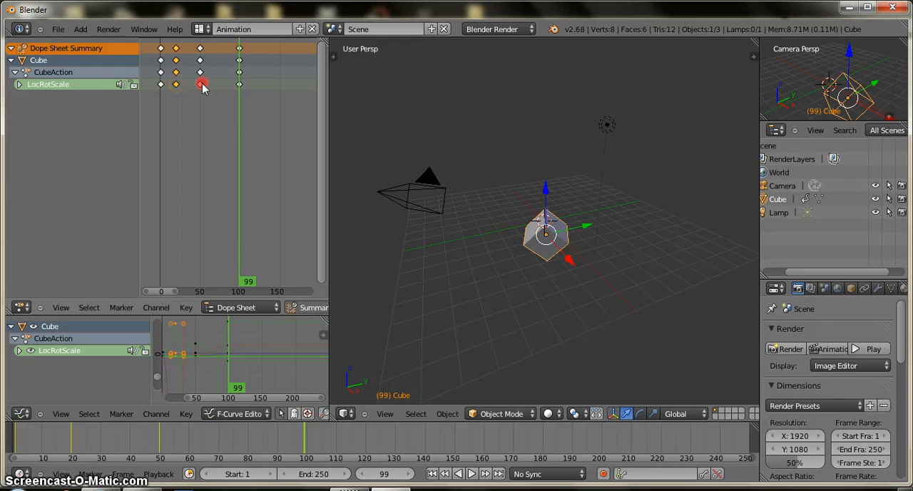
{"action": "key", "text": "x"}
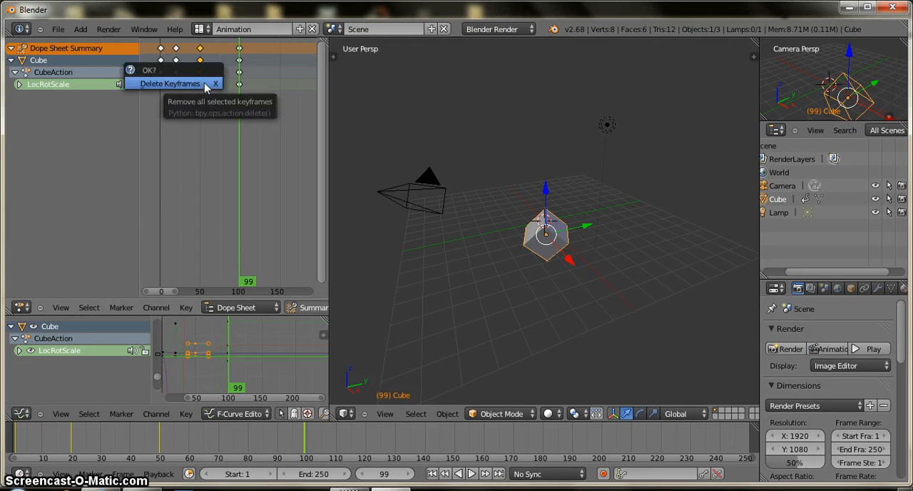
{"action": "left_click", "coordinate": [212, 116]}
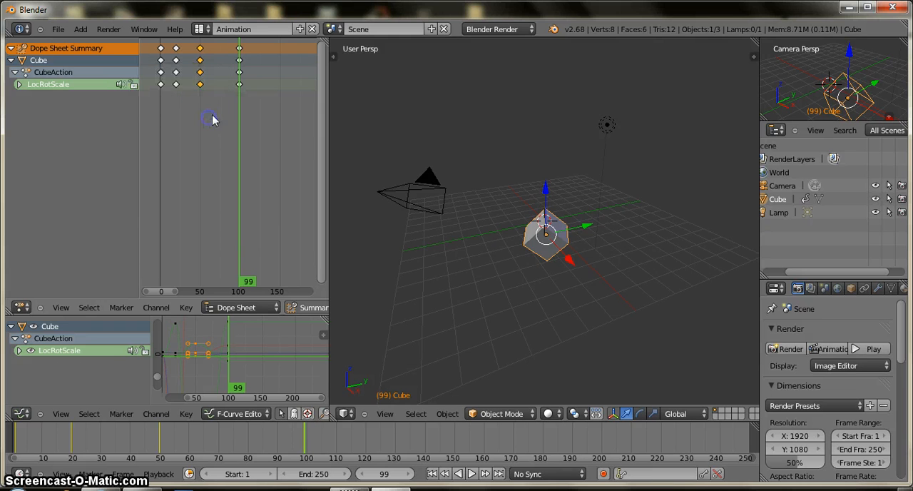
Step: Try shifting the cube's frame 50 keyframe along the Dope Sheet, and deselect all keyframes
{"action": "scroll", "coordinate": [205, 92], "scroll_direction": "up", "scroll_amount": 1}
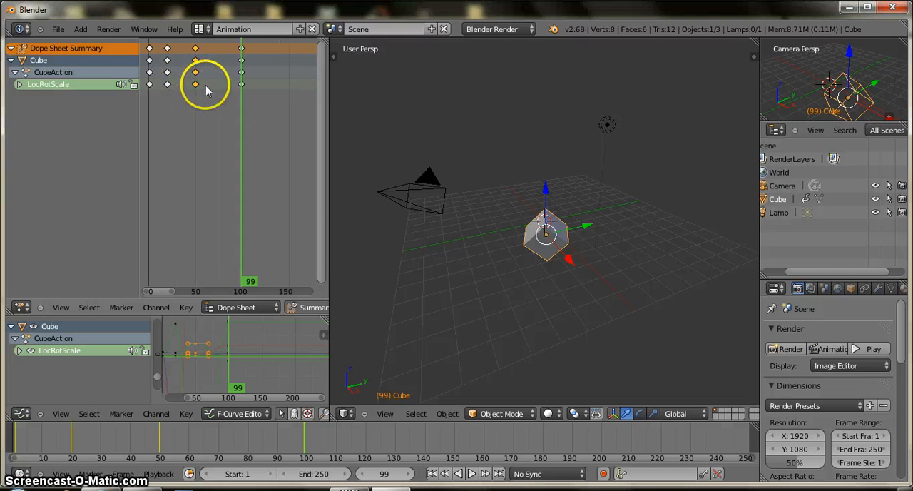
{"action": "key", "text": "g"}
{"action": "right_click", "coordinate": [214, 82]}
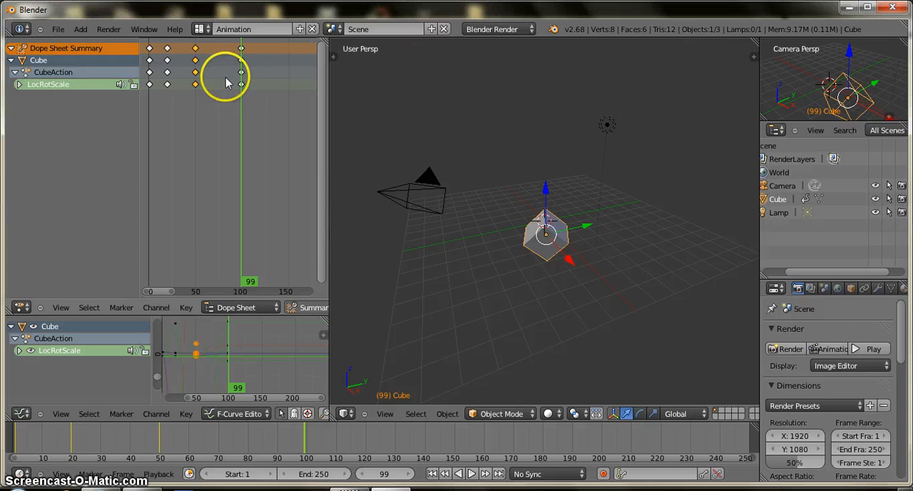
{"action": "key", "text": "g"}
{"action": "right_click", "coordinate": [241, 88]}
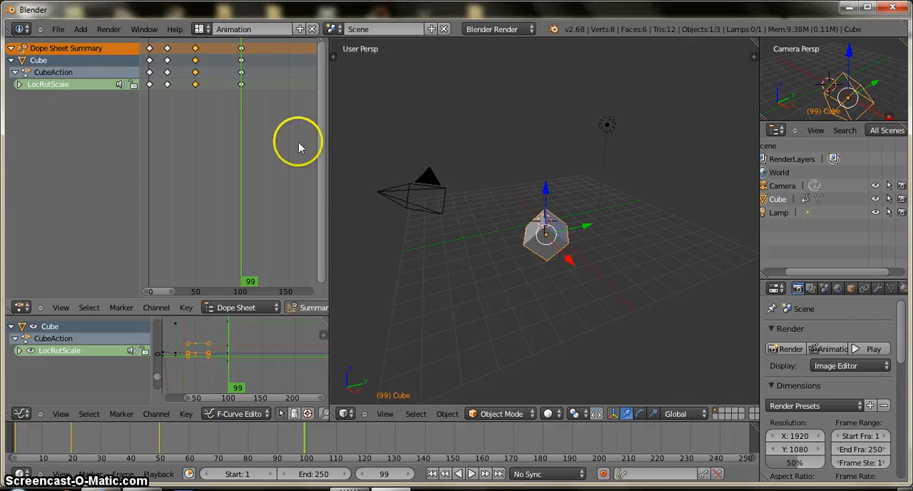
{"action": "key", "text": "a"}
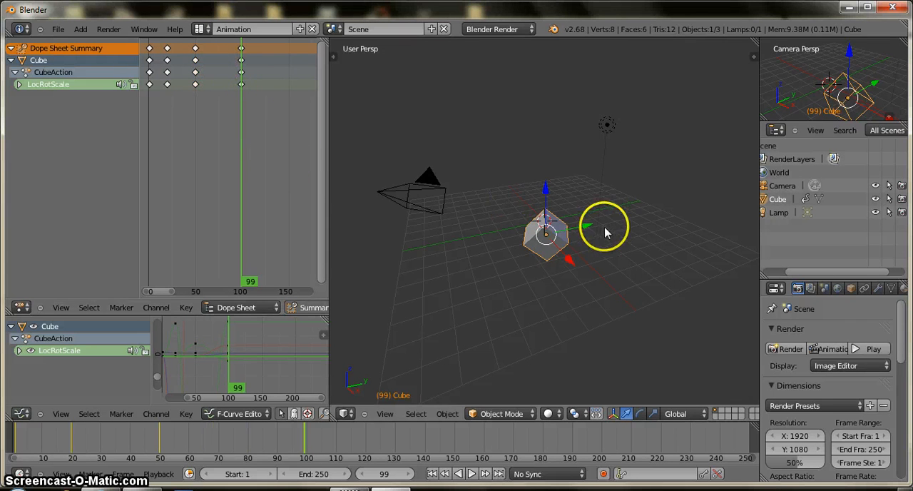
Step: At frame 150, move the cube backward along the X axis, rotate it and insert a LocRotScale keyframe
{"action": "middle_click_drag", "start_coordinate": [249, 202], "coordinate": [233, 202]}
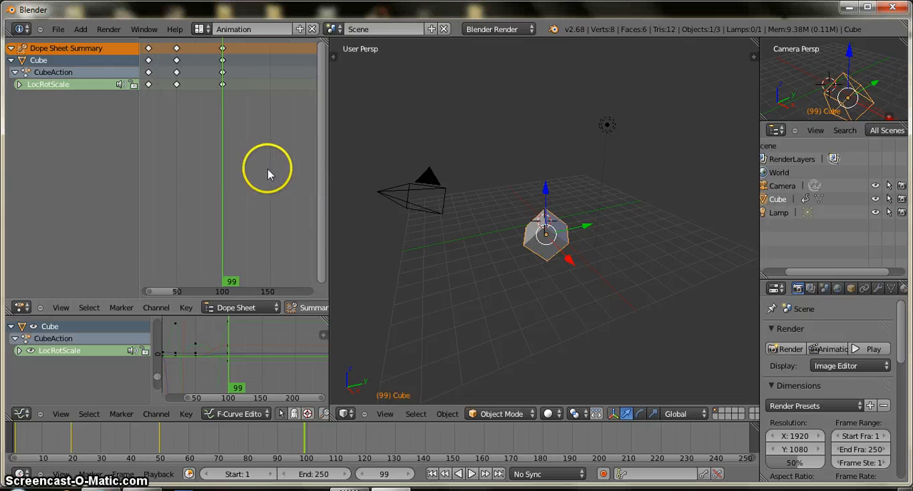
{"action": "left_click", "coordinate": [268, 171]}
{"action": "left_click_drag", "start_coordinate": [569, 260], "coordinate": [518, 233]}
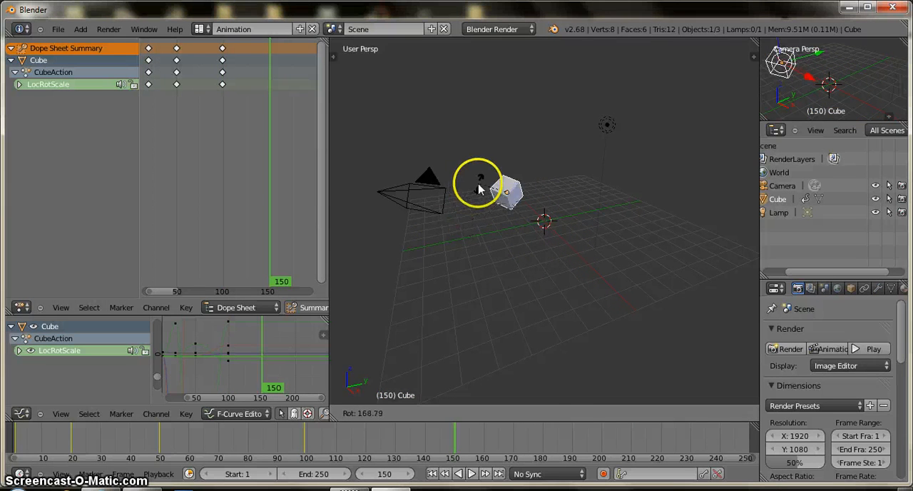
{"action": "key", "text": "i"}
{"action": "left_click", "coordinate": [538, 207]}
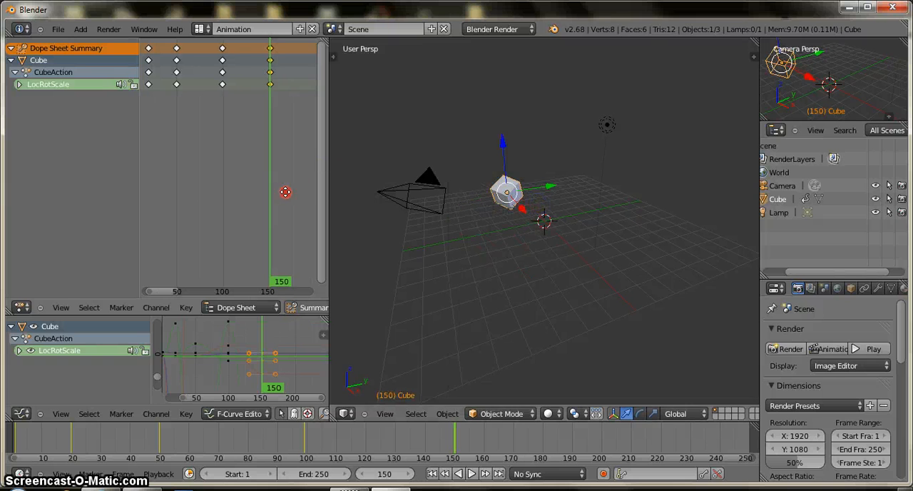
Step: At frame 251, move the cube forward along the X axis, rotate it and insert a LocRotScale keyframe
{"action": "mouse_move", "coordinate": [285, 189]}
{"action": "middle_mouse_down"}
{"action": "mouse_move", "coordinate": [216, 206]}
{"action": "mouse_move", "coordinate": [267, 178]}
{"action": "middle_mouse_up"}
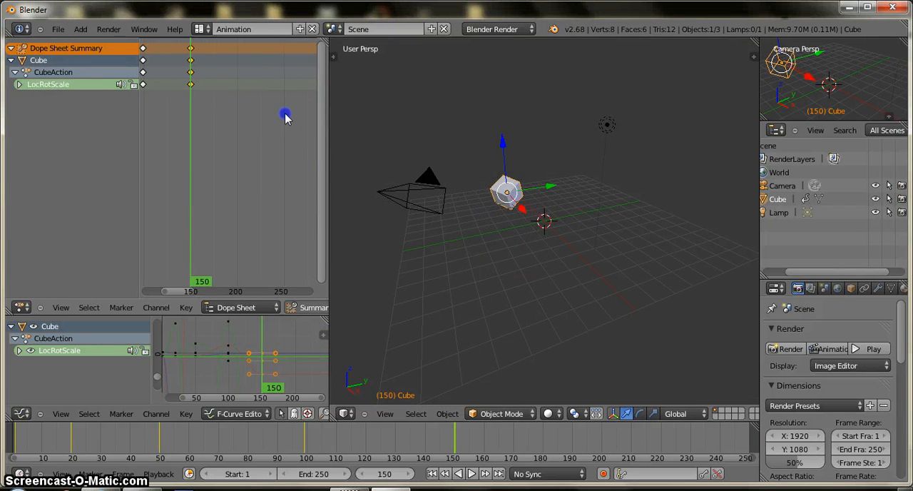
{"action": "left_click", "coordinate": [285, 114]}
{"action": "left_click_drag", "start_coordinate": [523, 208], "coordinate": [552, 239]}
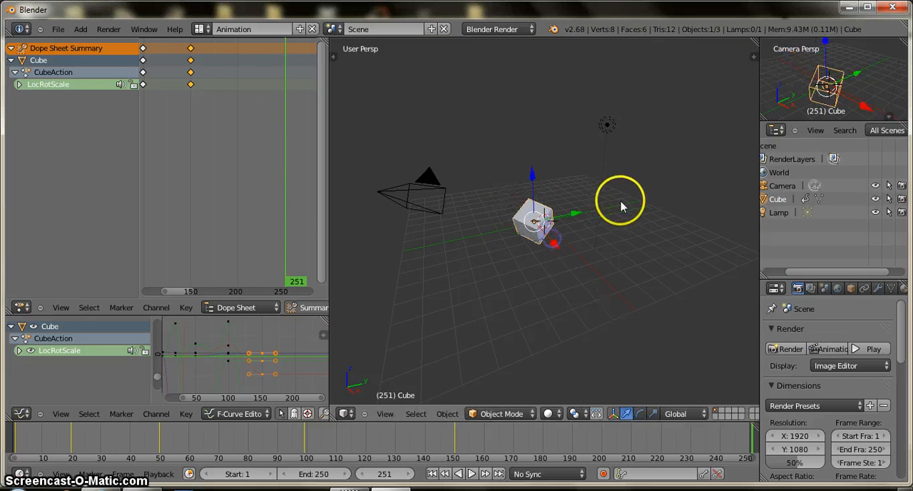
{"action": "key", "text": "r"}
{"action": "left_click", "coordinate": [548, 220]}
{"action": "key", "text": "i"}
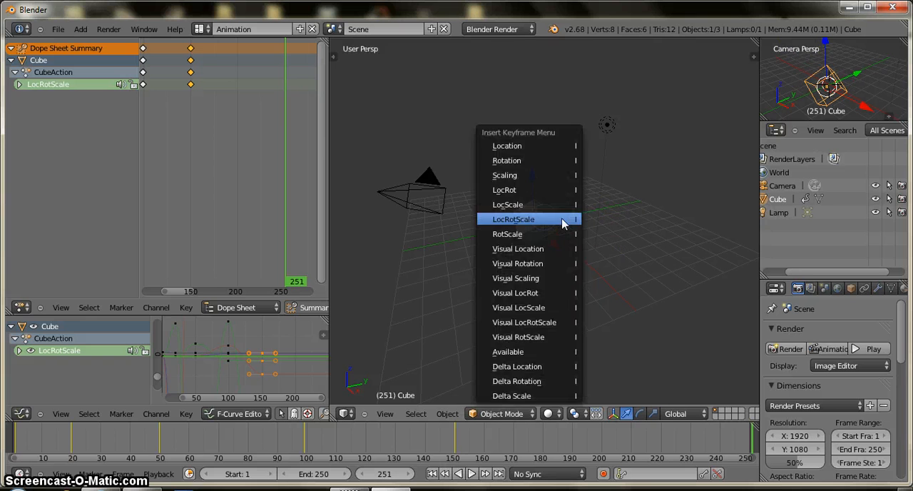
{"action": "left_click", "coordinate": [563, 223]}
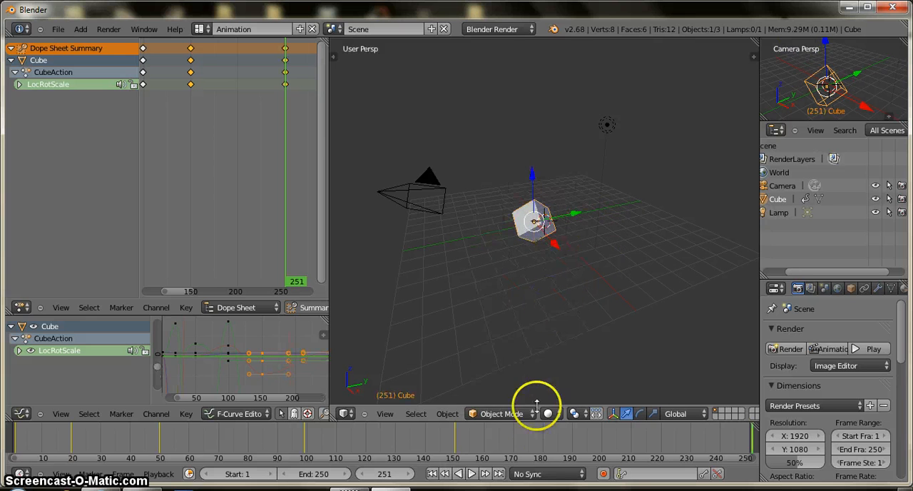
Step: Play the cube animation through, stop it and return to frame 1
{"action": "left_click", "coordinate": [471, 474]}
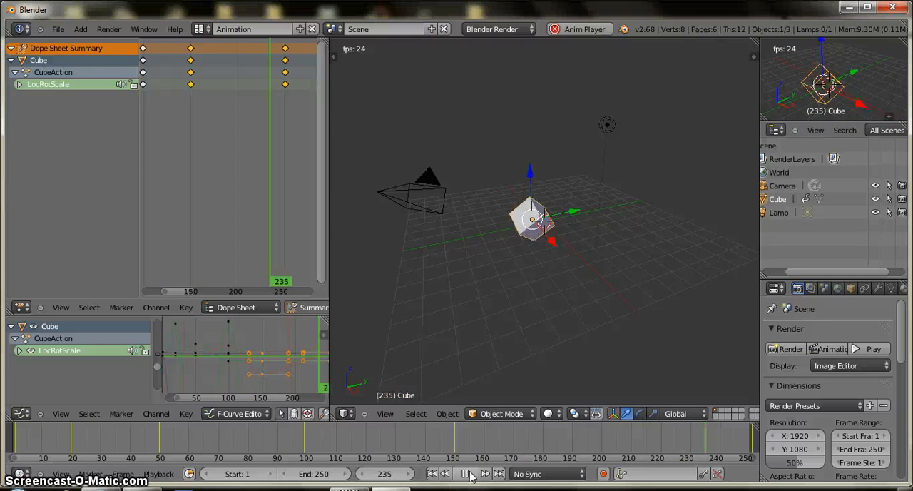
{"action": "left_click", "coordinate": [467, 474]}
{"action": "left_click", "coordinate": [431, 474]}
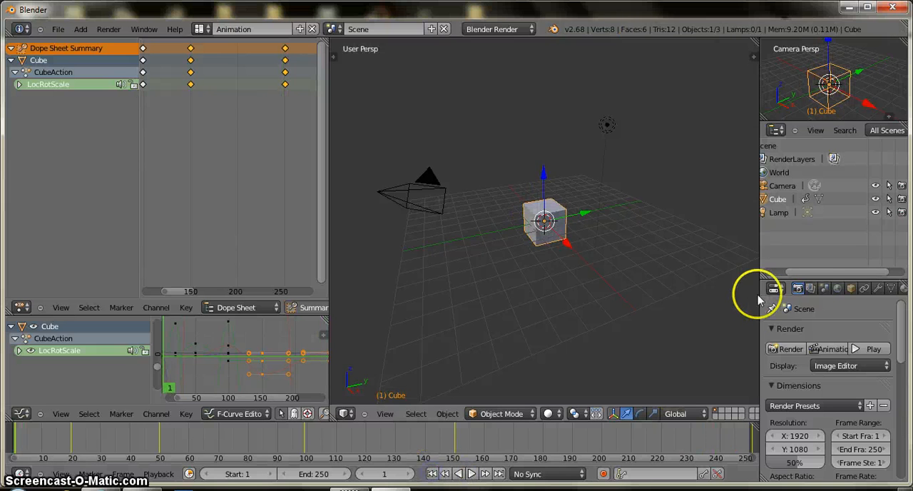
Step: Enlarge the Properties editor and set the world's horizon color to white
{"action": "left_click_drag", "start_coordinate": [757, 283], "coordinate": [690, 283]}
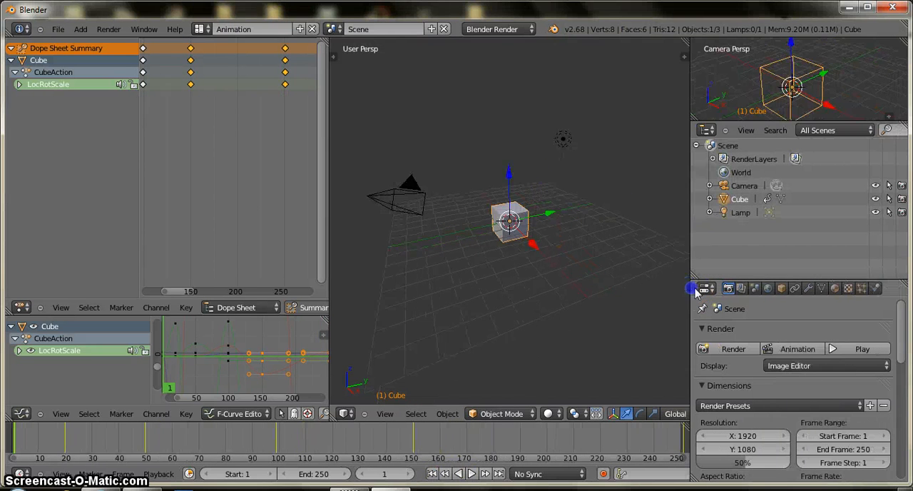
{"action": "left_click_drag", "start_coordinate": [777, 278], "coordinate": [799, 154]}
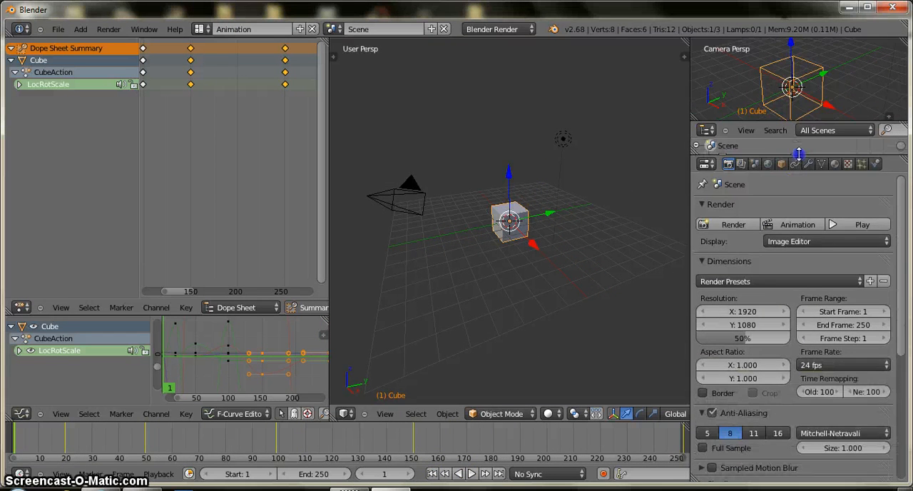
{"action": "left_click", "coordinate": [769, 164]}
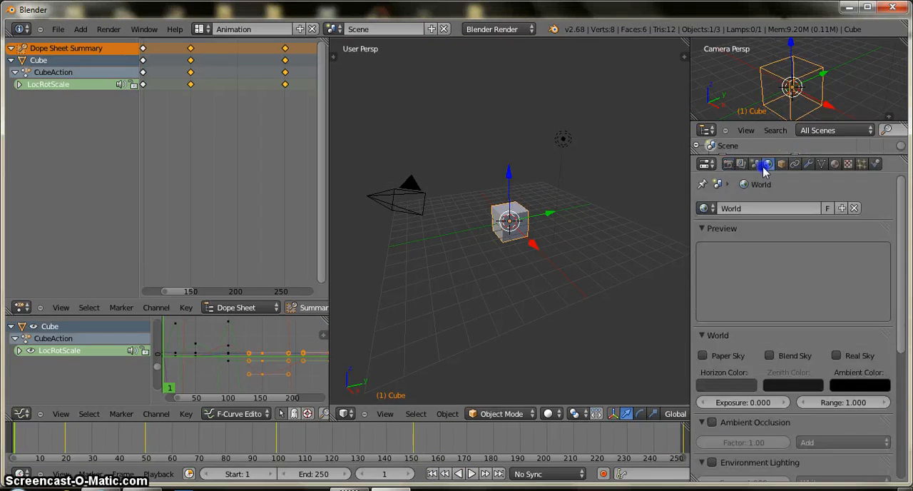
{"action": "left_click", "coordinate": [742, 386]}
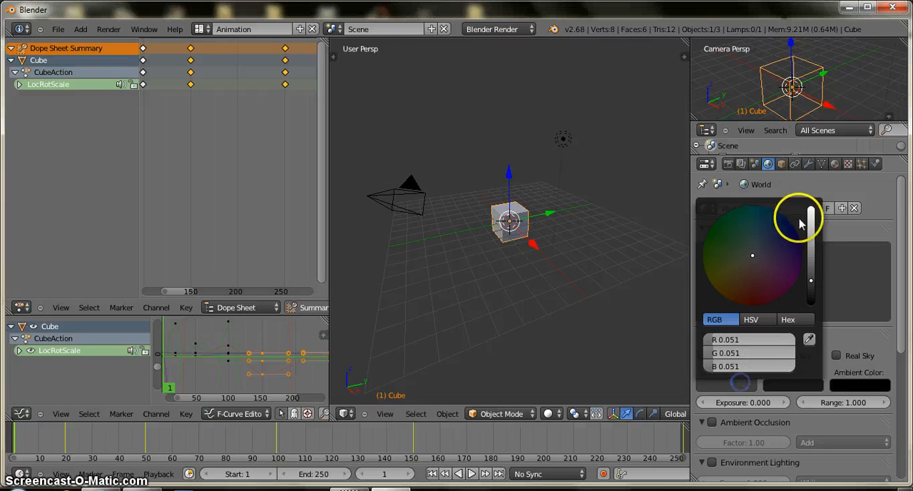
{"action": "left_click", "coordinate": [810, 209]}
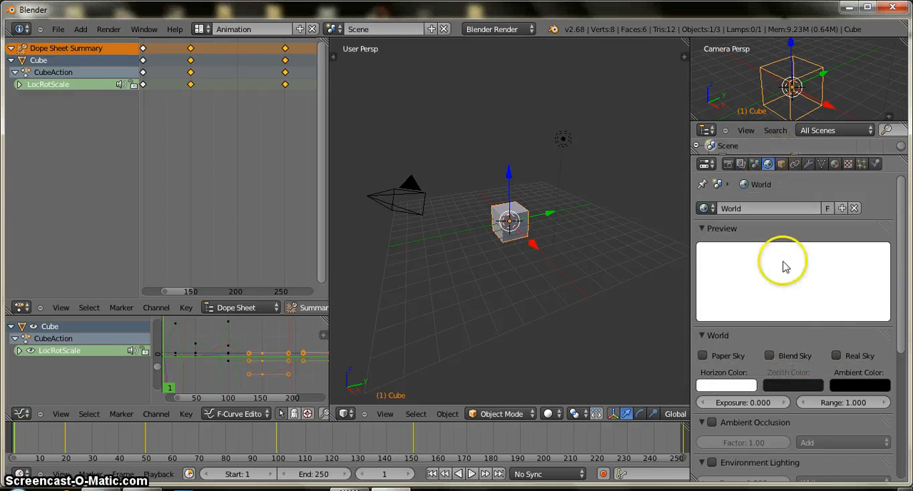
Step: Enable Blend Sky and Environment Lighting for the world
{"action": "left_click", "coordinate": [770, 355]}
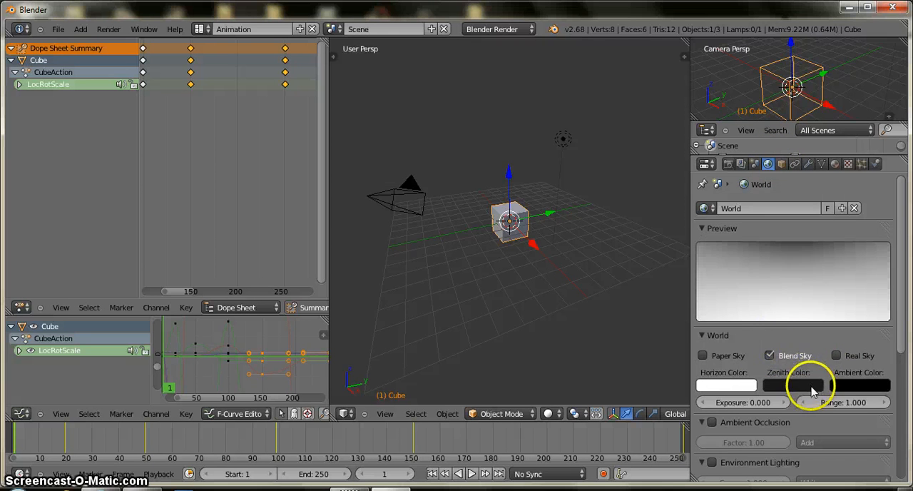
{"action": "scroll", "coordinate": [812, 391], "scroll_direction": "down", "scroll_amount": 3}
{"action": "left_click", "coordinate": [712, 382]}
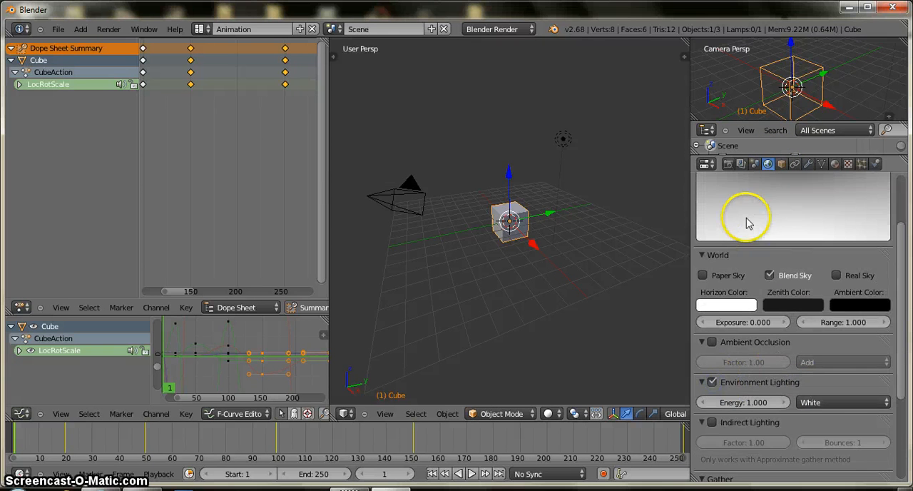
Step: Set the render resolution scale to 10%, leaving the render presets unapplied
{"action": "left_click", "coordinate": [729, 164]}
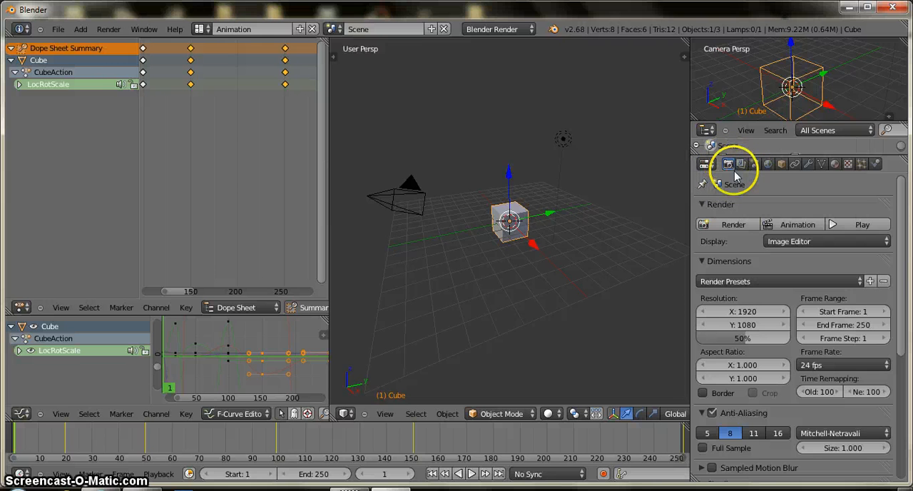
{"action": "left_click", "coordinate": [846, 281]}
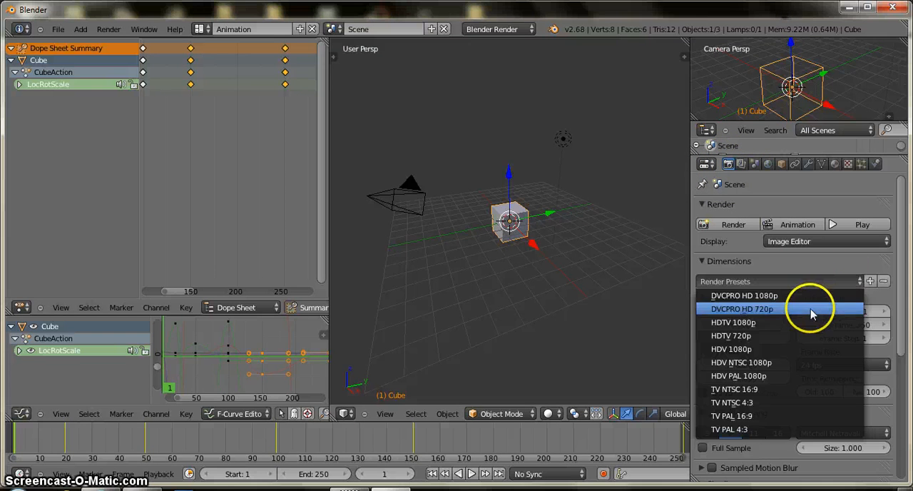
{"action": "left_click", "coordinate": [819, 267]}
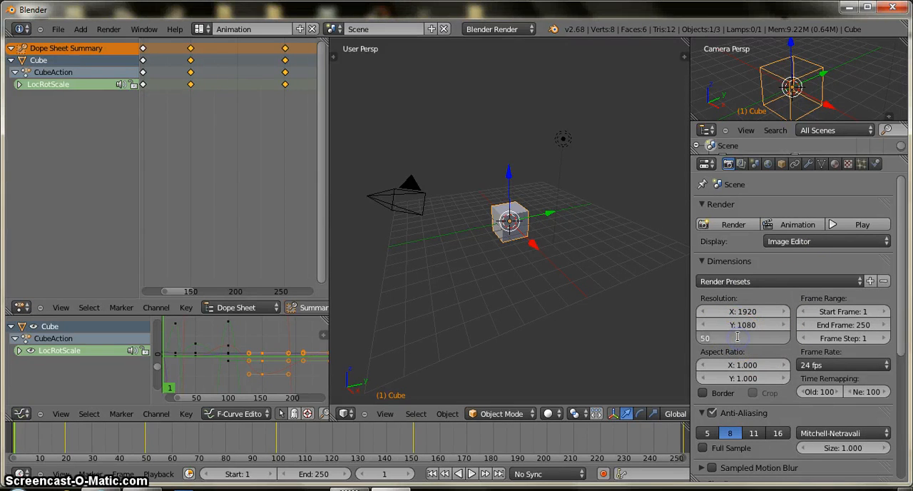
{"action": "type", "text": "10"}
{"action": "left_click", "coordinate": [620, 329]}
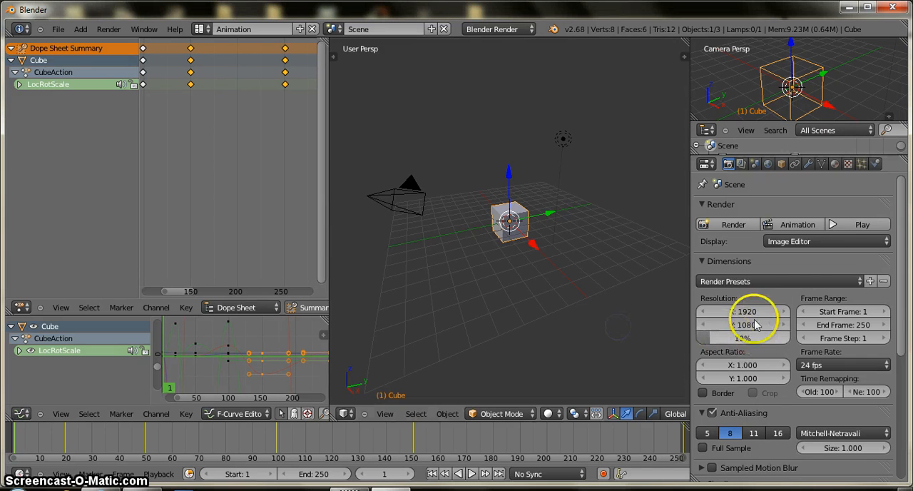
{"action": "left_click", "coordinate": [776, 281]}
Step: Set the render output folder to the Desktop (C:\Users\user\Desktop\)
{"action": "scroll", "coordinate": [756, 324], "scroll_direction": "down", "scroll_amount": 5}
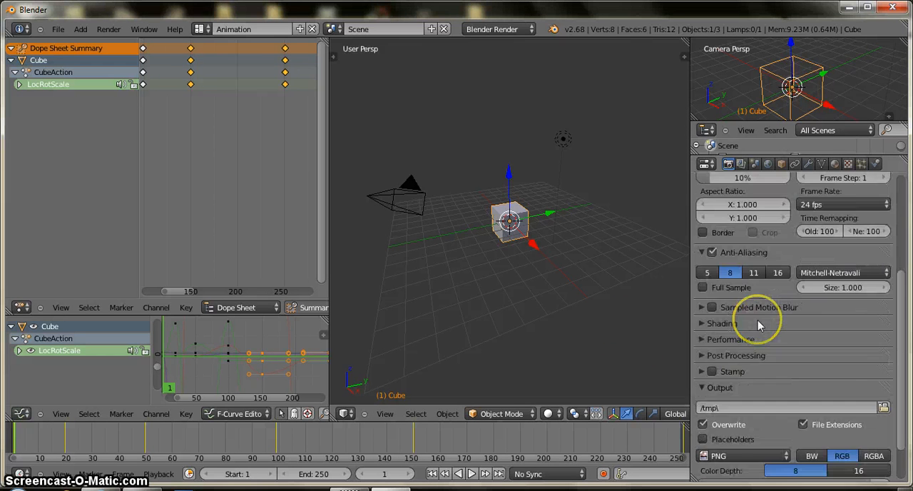
{"action": "scroll", "coordinate": [758, 325], "scroll_direction": "down", "scroll_amount": 2}
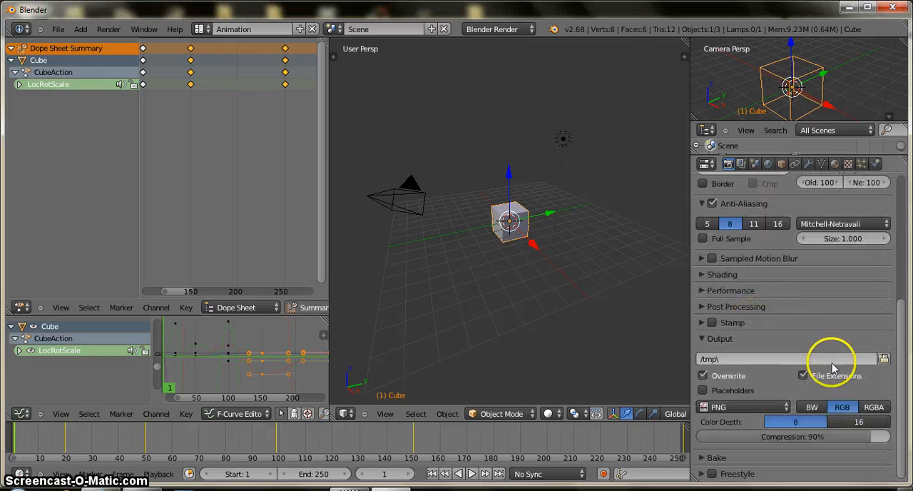
{"action": "left_click", "coordinate": [883, 359]}
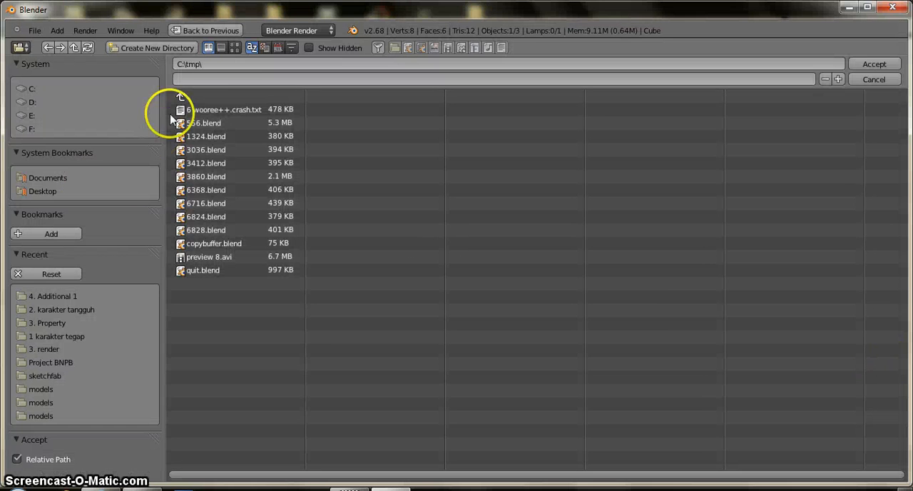
{"action": "left_click", "coordinate": [43, 191]}
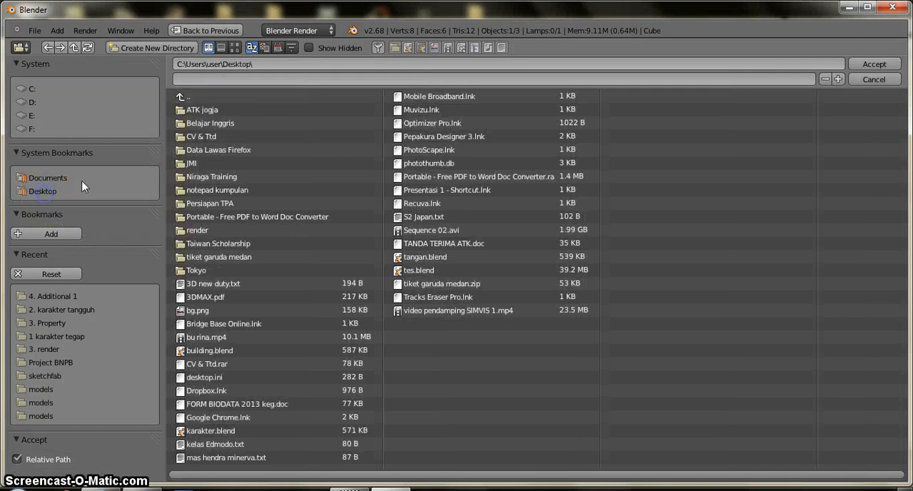
{"action": "left_click", "coordinate": [874, 64]}
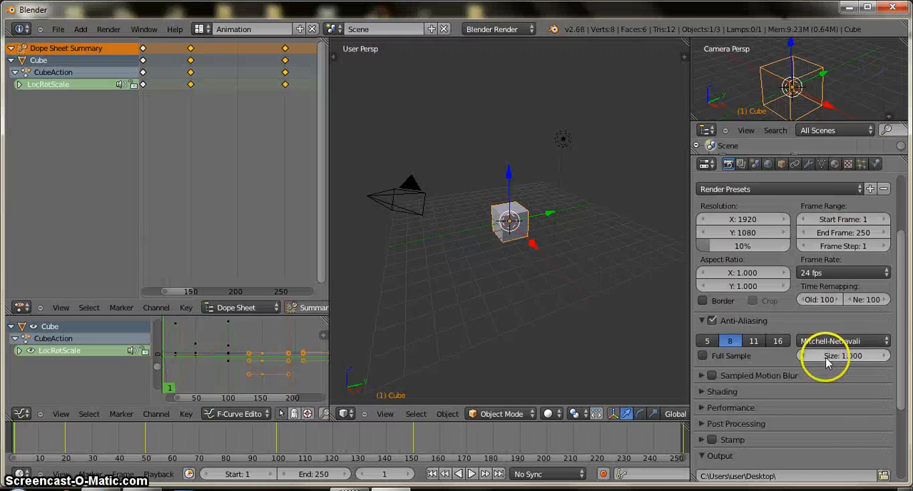
Step: Set the render output file format to the Xvid movie type
{"action": "scroll", "coordinate": [827, 360], "scroll_direction": "down", "scroll_amount": 2}
{"action": "scroll", "coordinate": [827, 359], "scroll_direction": "down", "scroll_amount": 3}
{"action": "left_click", "coordinate": [776, 410]}
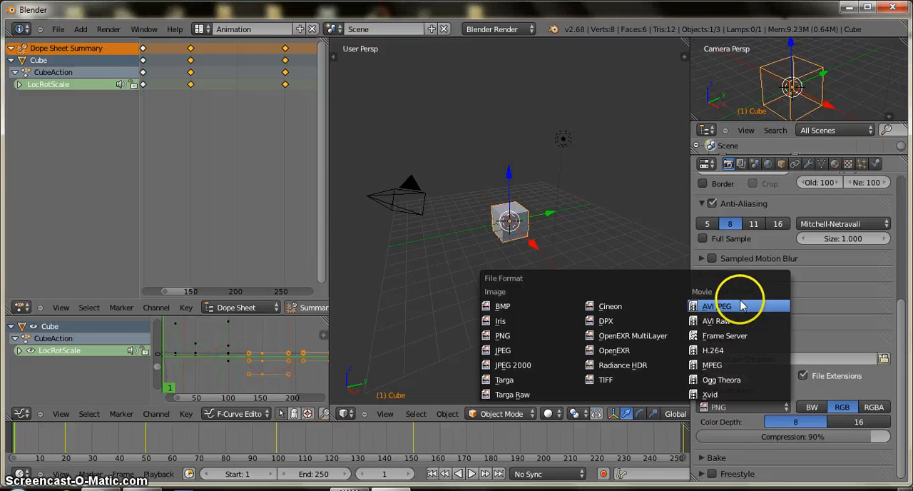
{"action": "left_click", "coordinate": [733, 396]}
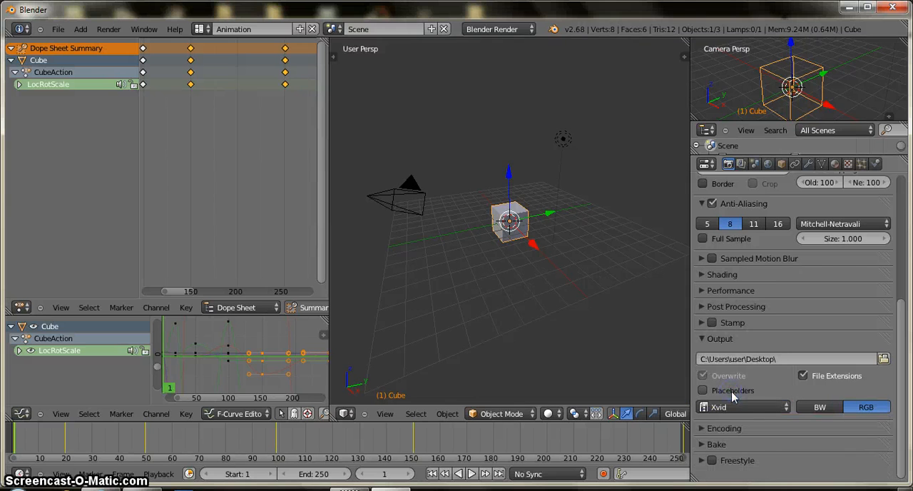
Step: Expand the Encoding settings and look through the available container formats, keeping AVI
{"action": "left_click", "coordinate": [726, 428]}
{"action": "scroll", "coordinate": [745, 410], "scroll_direction": "down", "scroll_amount": 5}
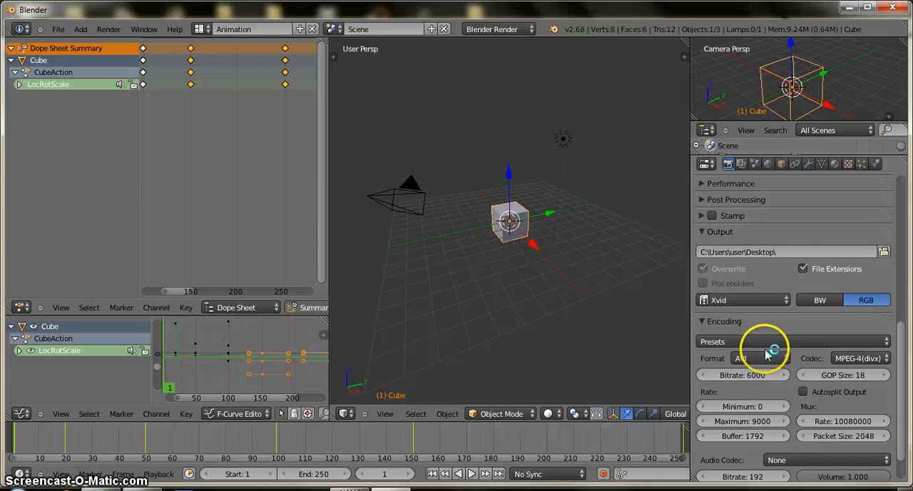
{"action": "left_click", "coordinate": [782, 359]}
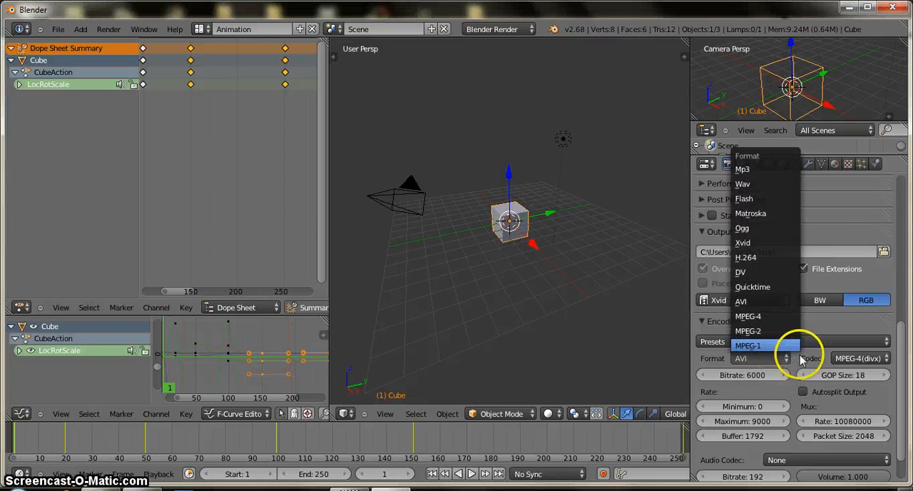
{"action": "left_click", "coordinate": [859, 344]}
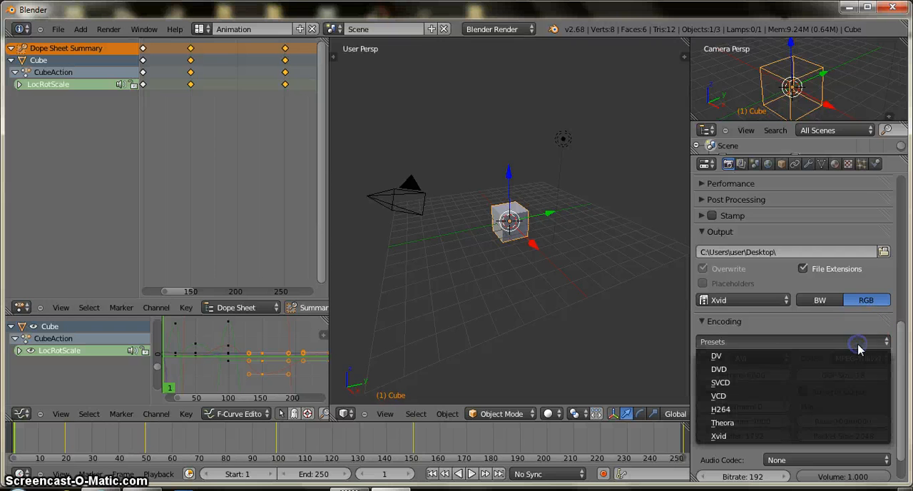
{"action": "left_click", "coordinate": [688, 320]}
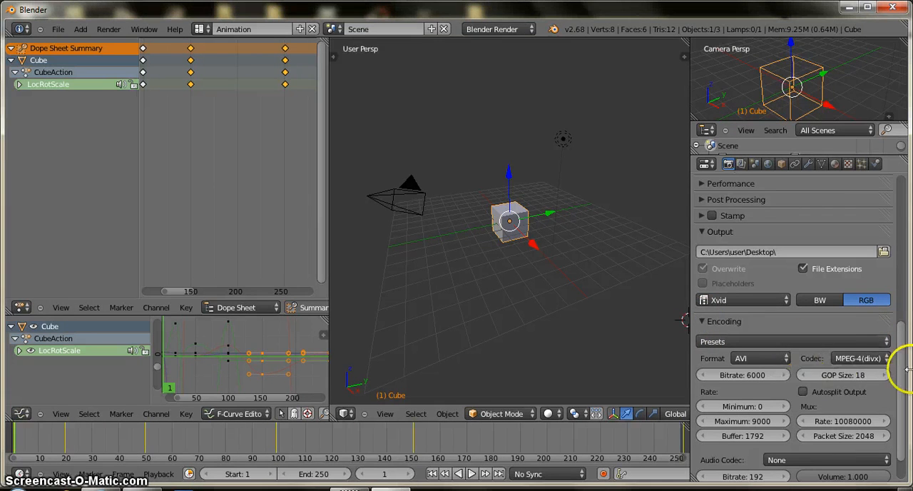
Step: Render the full cube animation, frames 1 to 250, to the output video
{"action": "left_click_drag", "start_coordinate": [903, 344], "coordinate": [910, 179]}
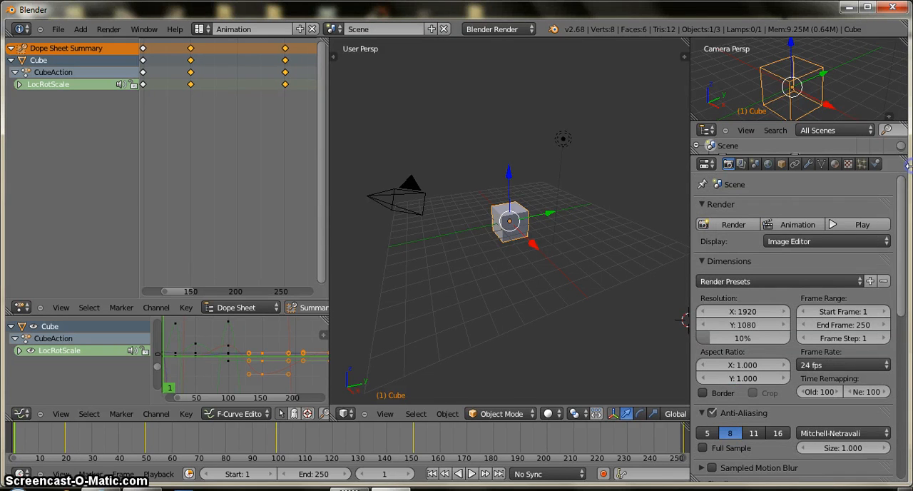
{"action": "left_click", "coordinate": [787, 225]}
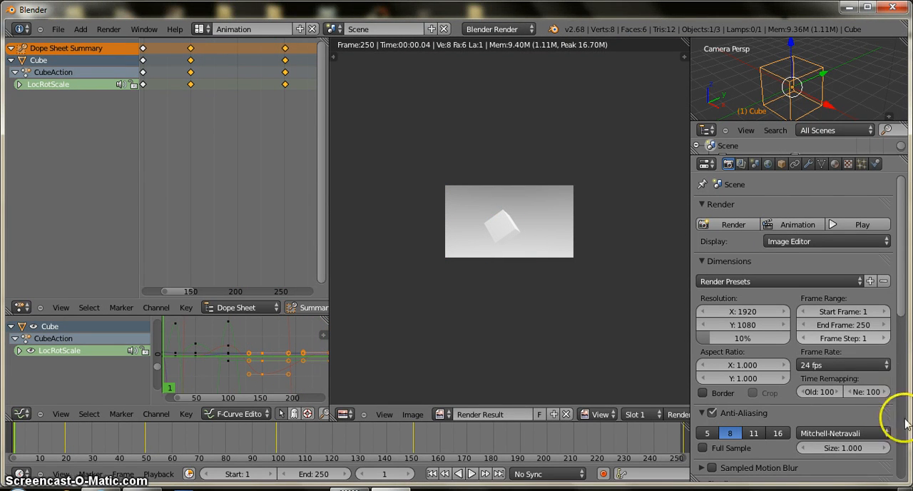
Step: Minimize the open windows to reach the desktop, play the rendered video 0001-0250 and move the player window toward the middle of the desktop
{"action": "left_click", "coordinate": [849, 7]}
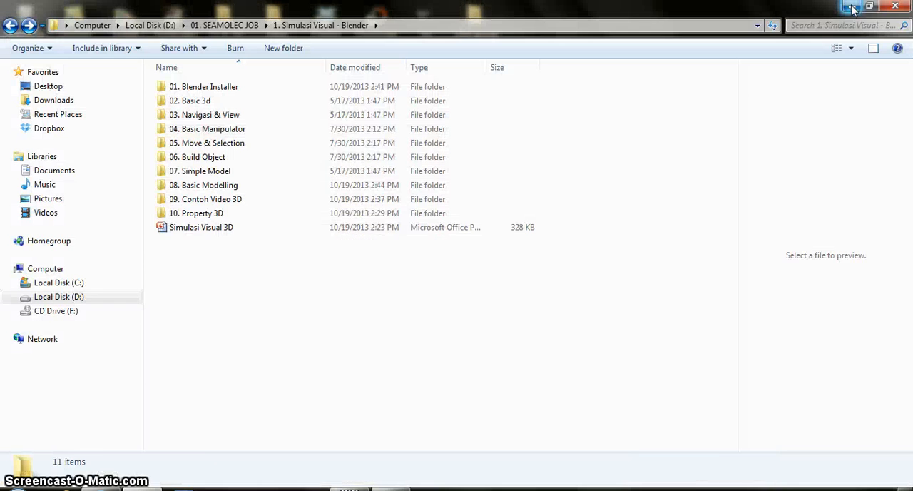
{"action": "left_click", "coordinate": [852, 7]}
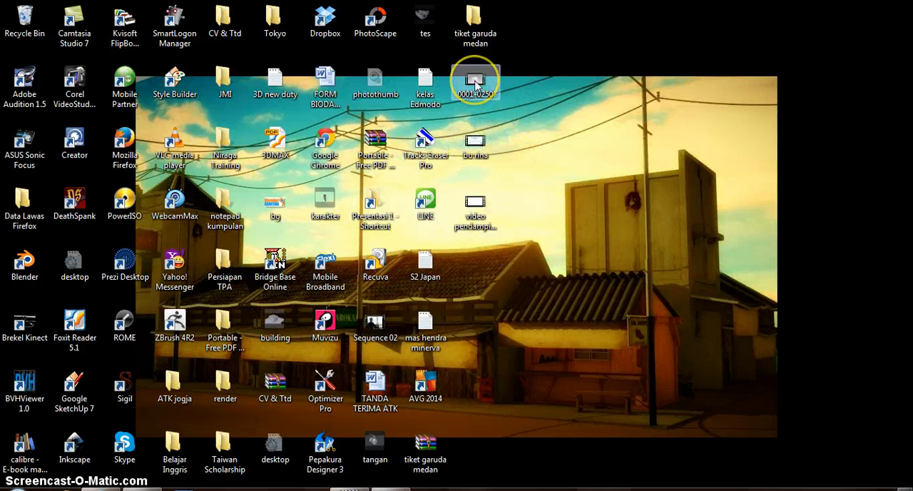
{"action": "double_click", "coordinate": [489, 85]}
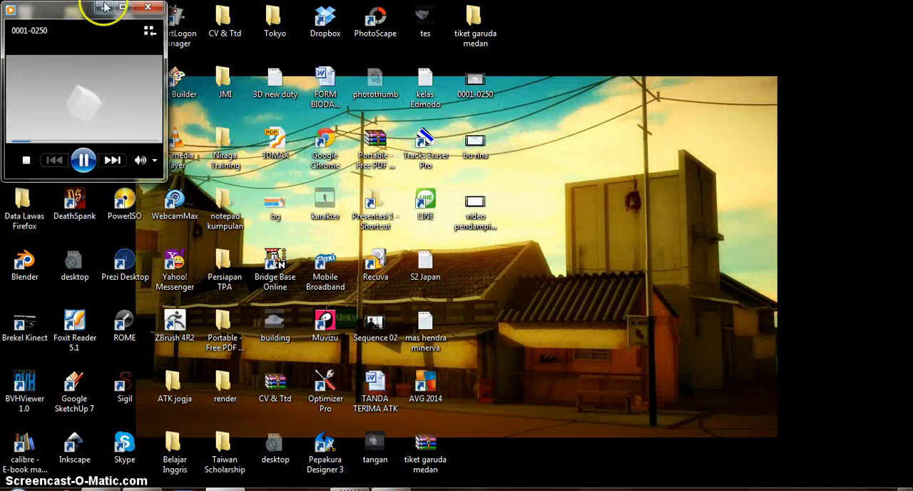
{"action": "left_click_drag", "start_coordinate": [104, 7], "coordinate": [481, 93]}
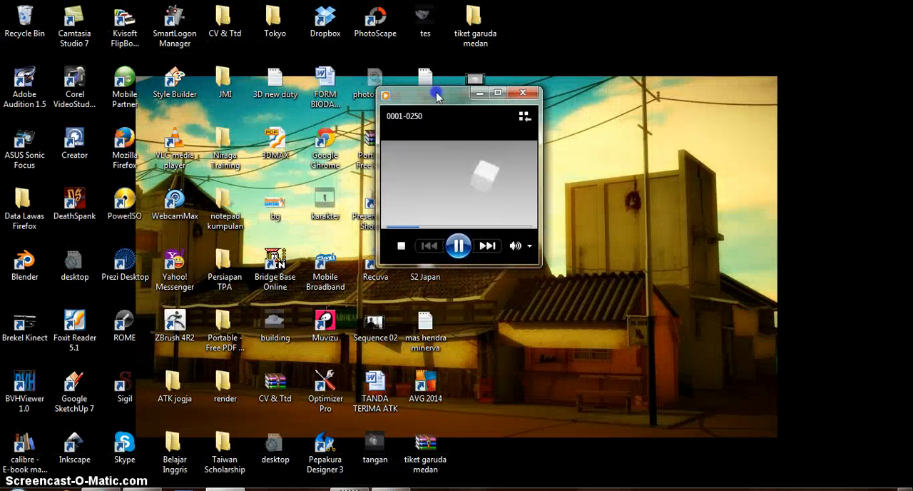